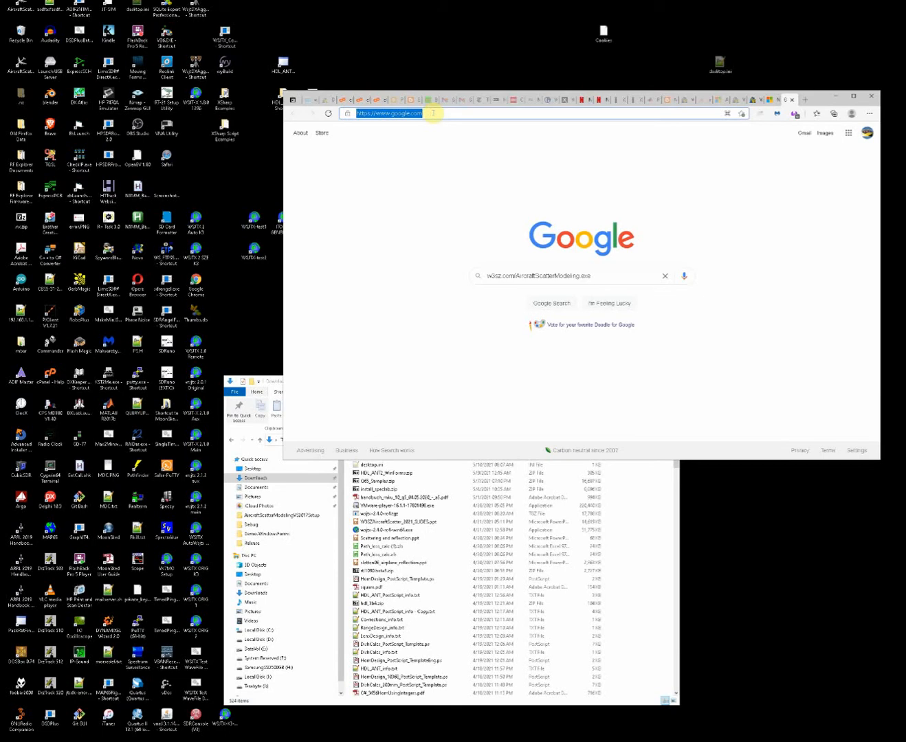
Download the AircraftScatterModeling installer from w3sz.com/AircraftScatterModeling.exe.
type("w3sz.com/AircraftScatterModeling.exe")
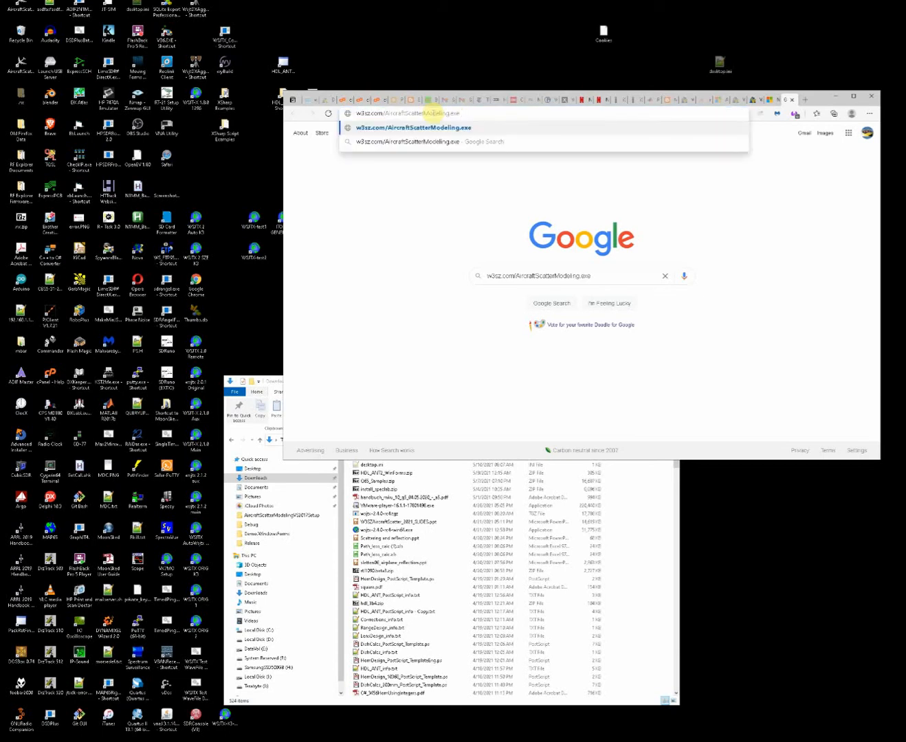
left_click(491, 127)
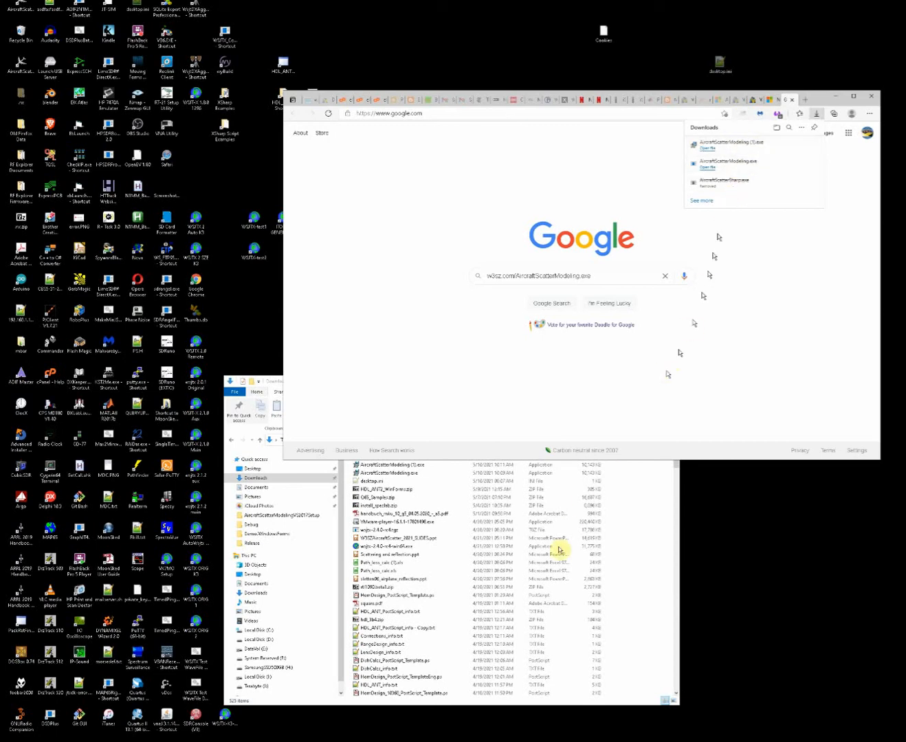
Run AircraftScatterModeling.exe from the Downloads folder and allow it to start despite the Windows SmartScreen block.
left_click(644, 560)
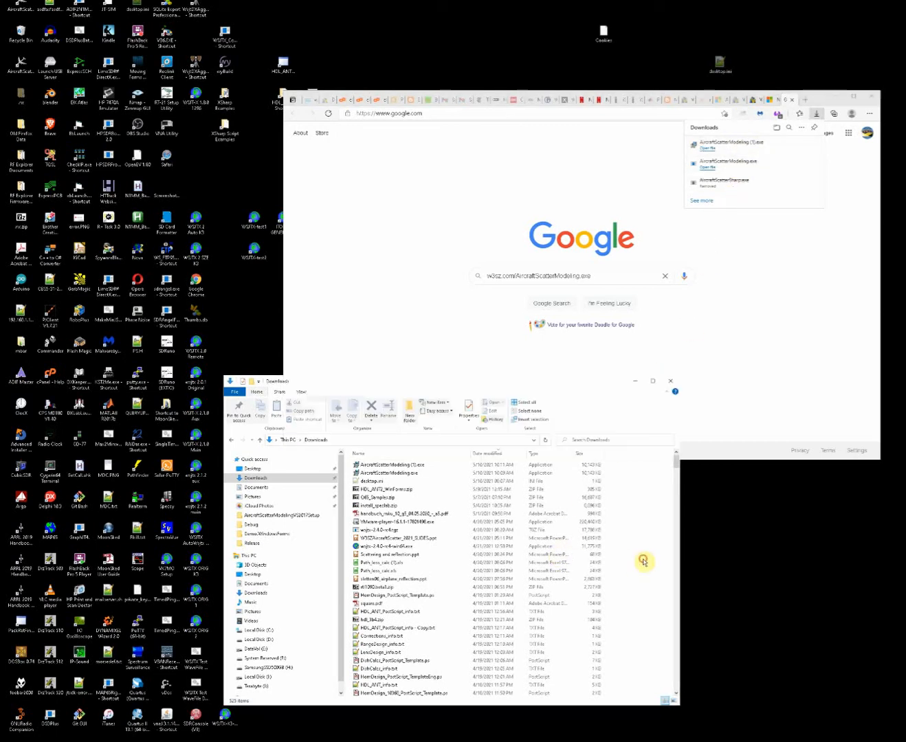
right_click(394, 472)
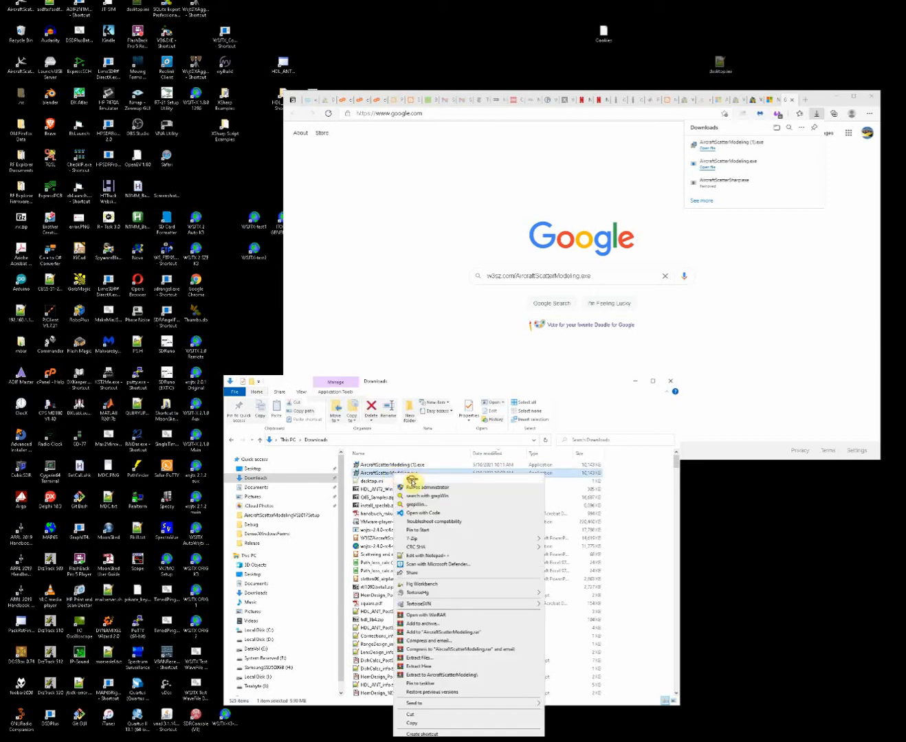
left_click(413, 486)
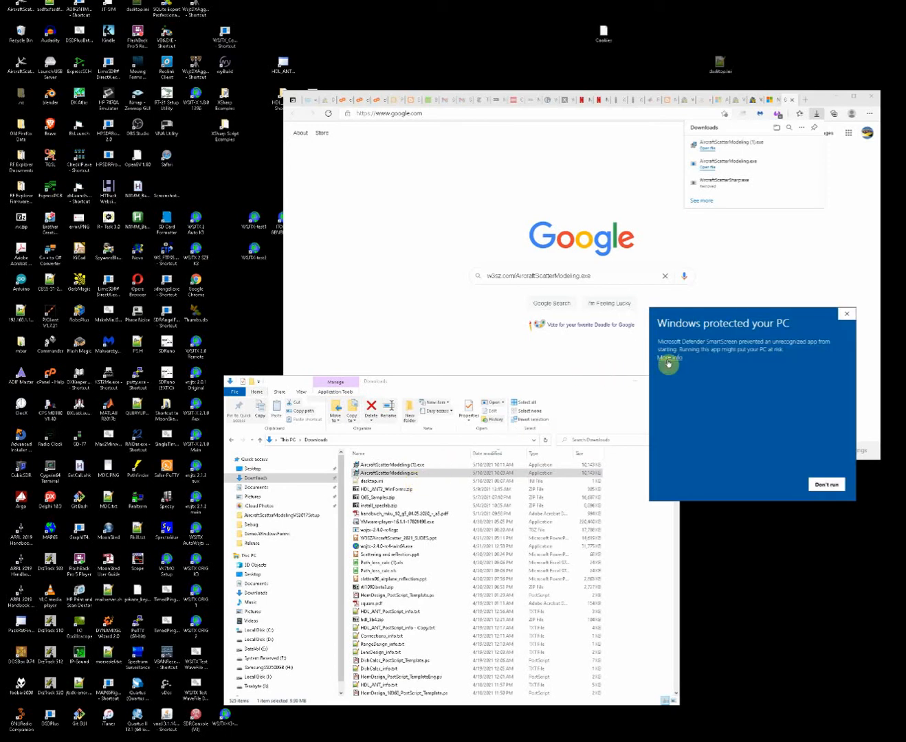
left_click(668, 359)
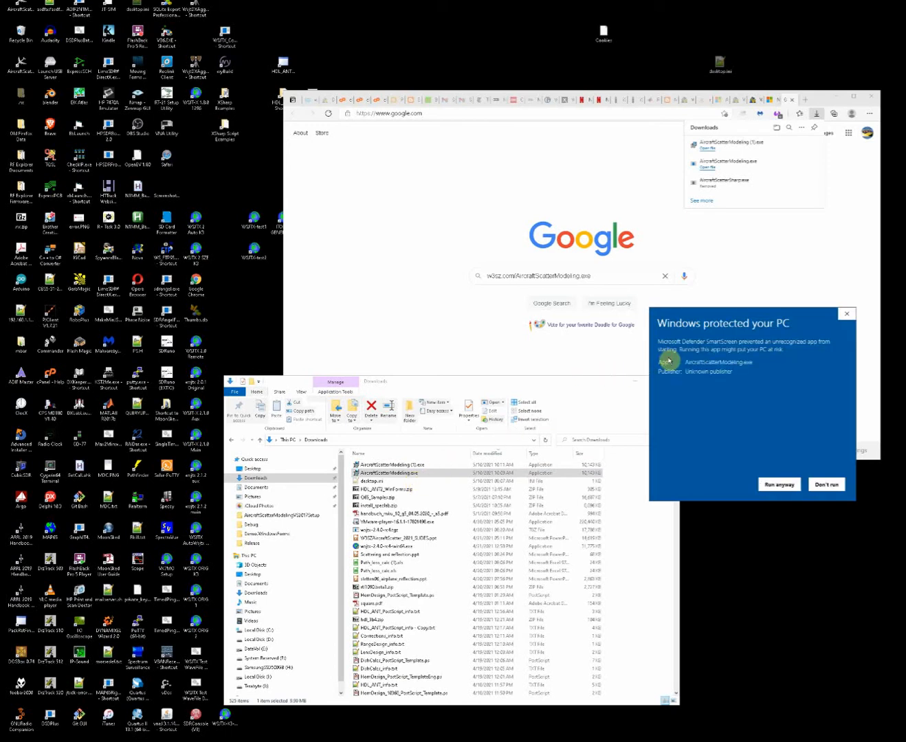
left_click(769, 485)
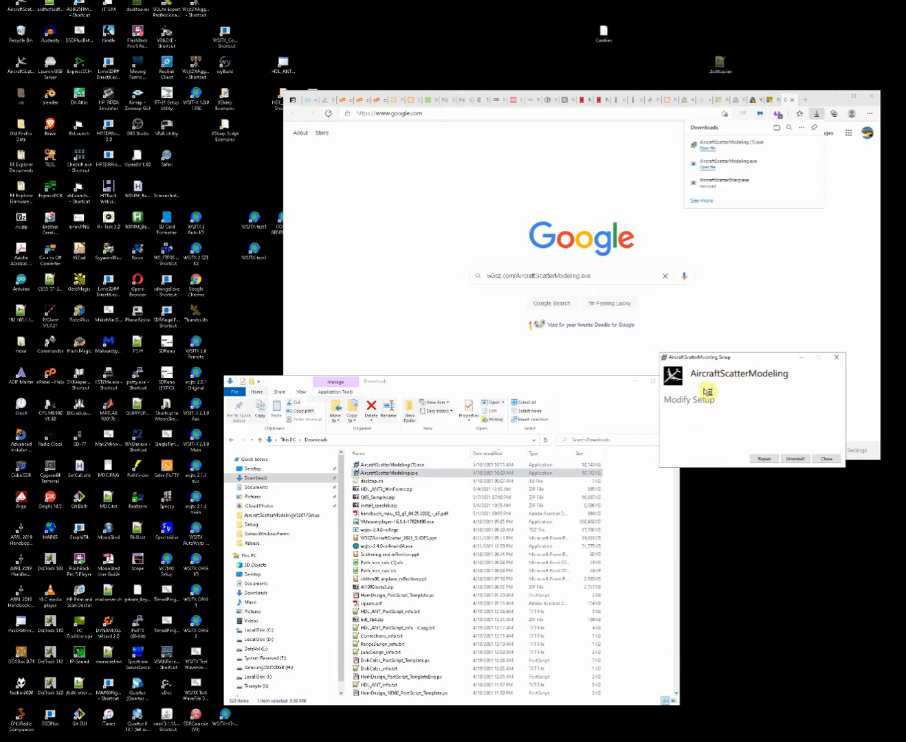
Close the AircraftScatterModeling setup without repairing or uninstalling, and confirm the cancellation.
left_click(794, 460)
left_click(825, 460)
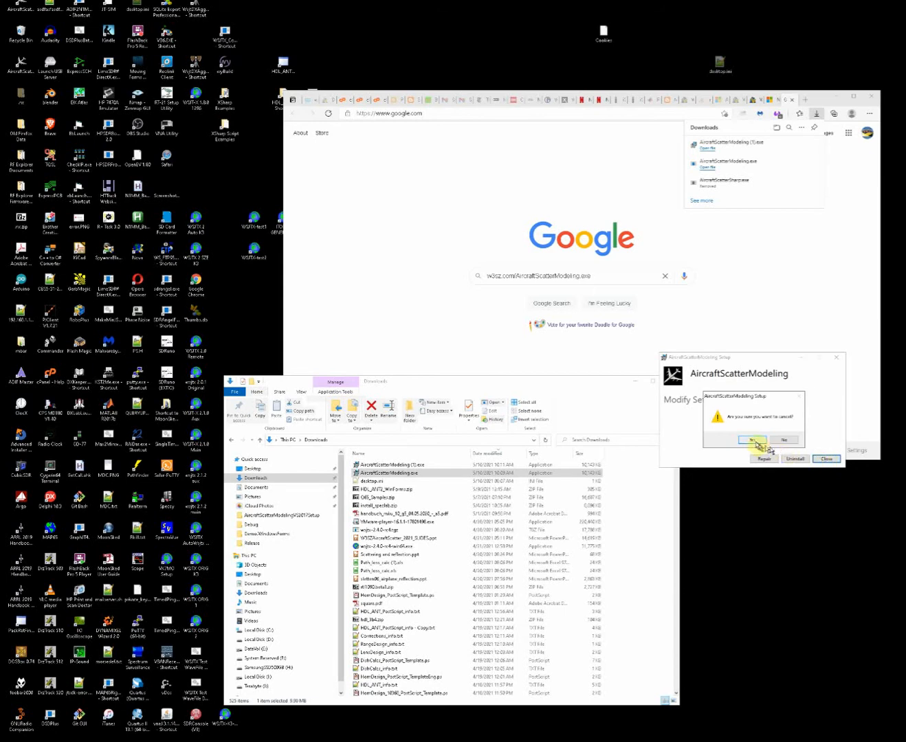
left_click(752, 440)
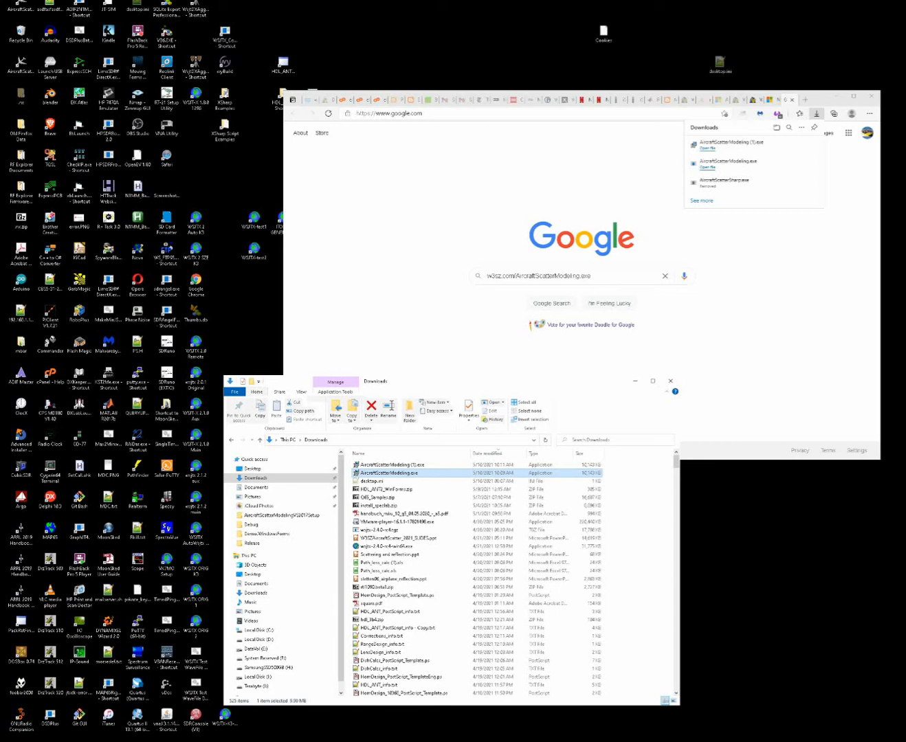
Look through the installed programs list down to the W3SZ folder and examine its entries.
left_click(16, 740)
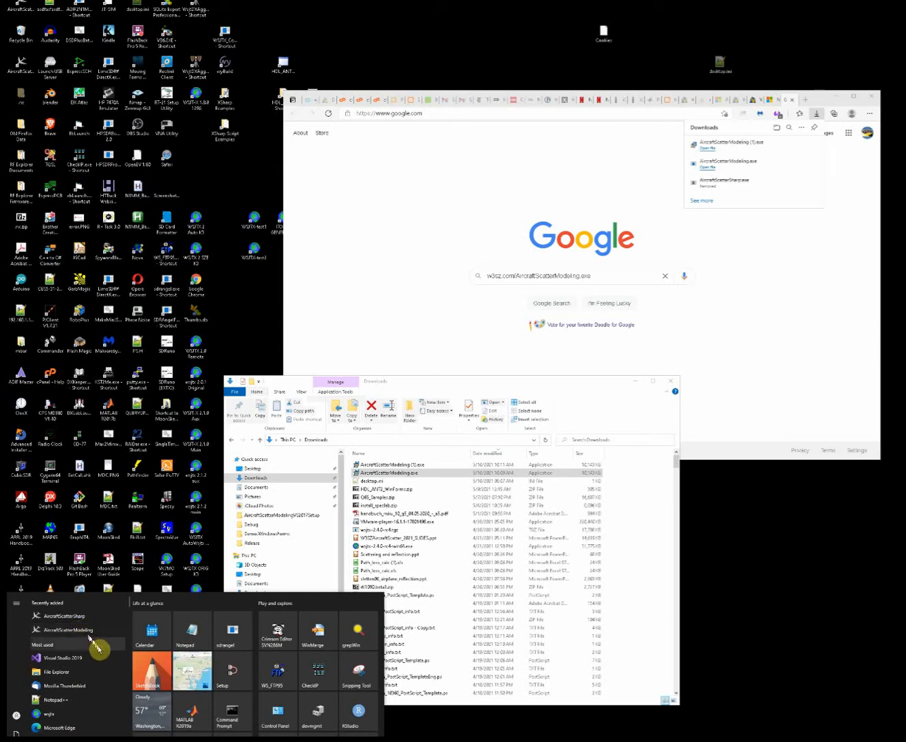
scroll(99, 647, "down", 10)
scroll(100, 650, "down", 15)
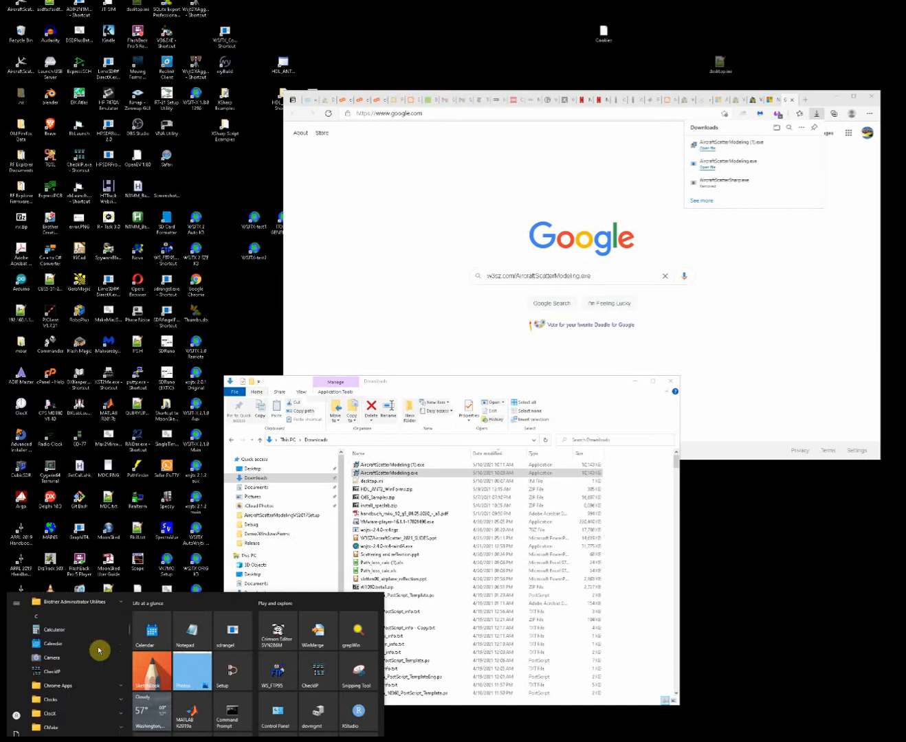
scroll(100, 650, "down", 15)
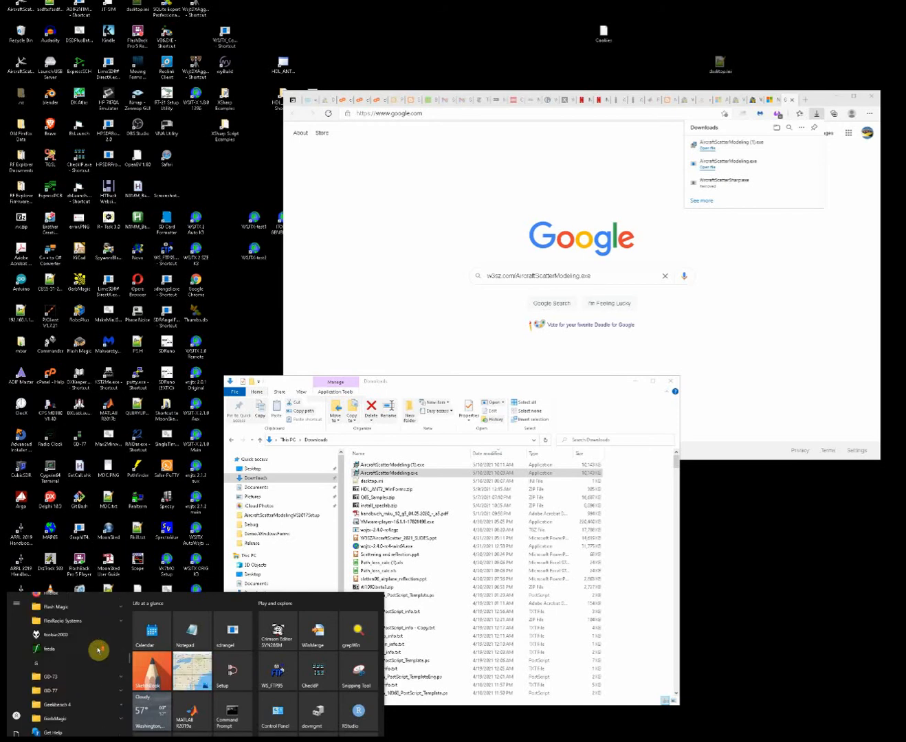
scroll(98, 653, "down", 15)
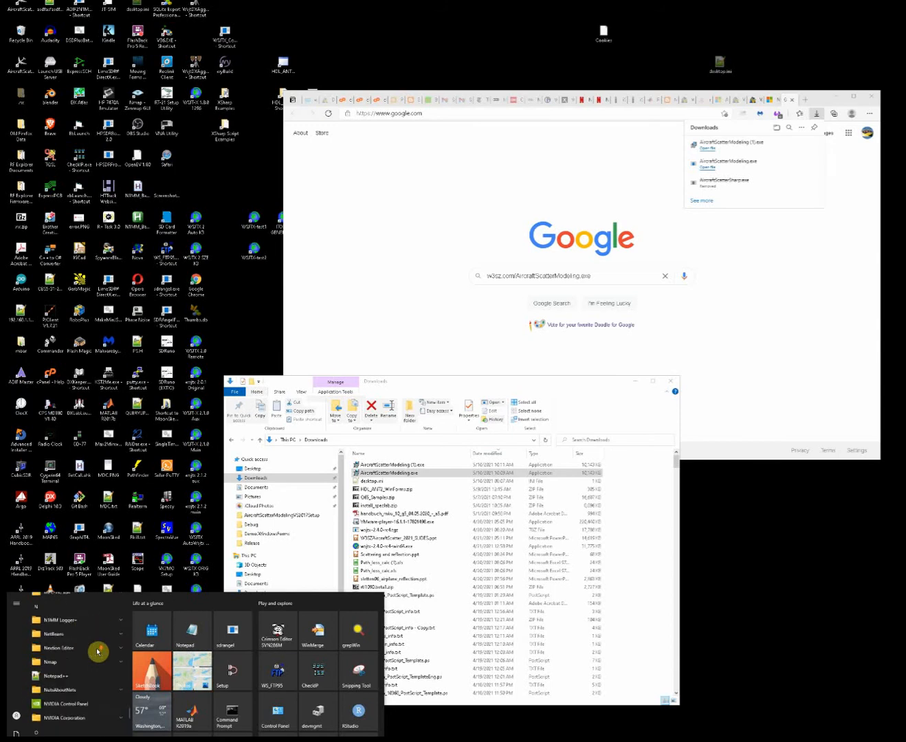
scroll(98, 652, "down", 15)
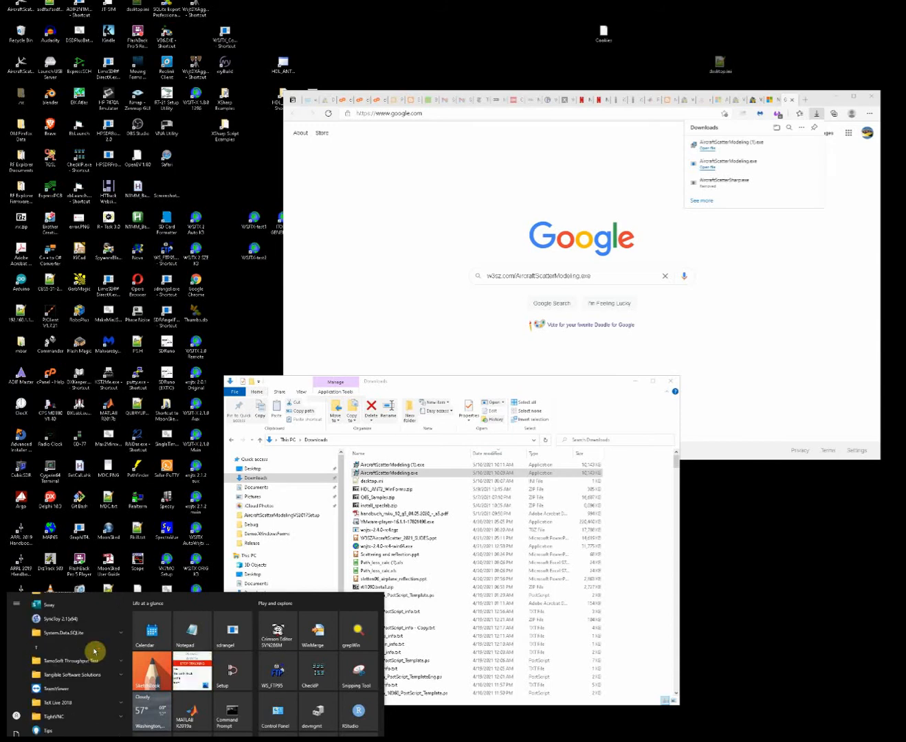
scroll(94, 652, "down", 5)
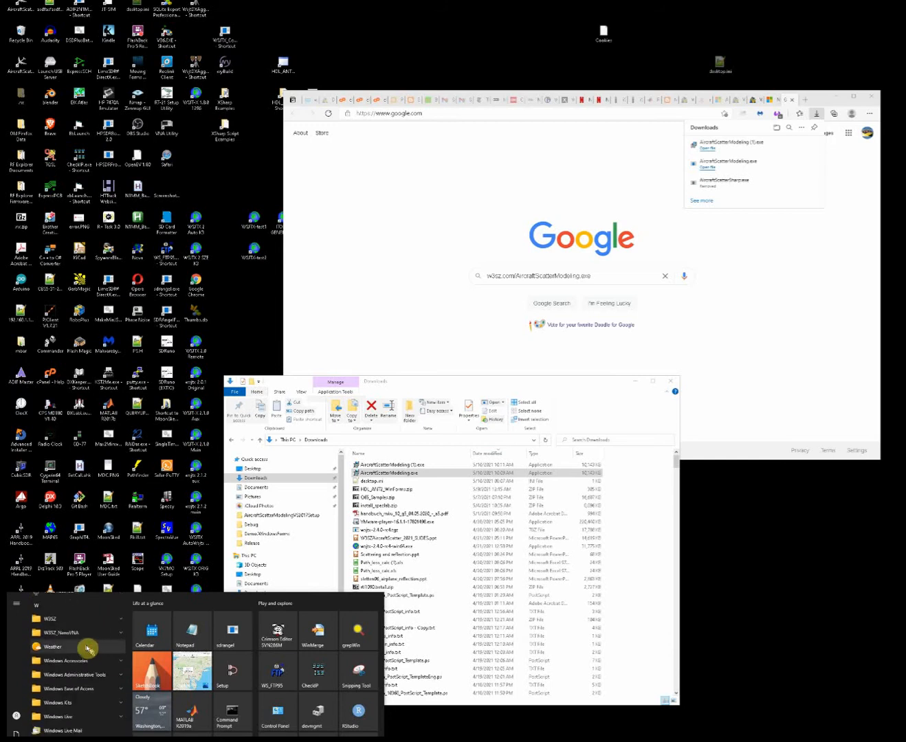
left_click(73, 622)
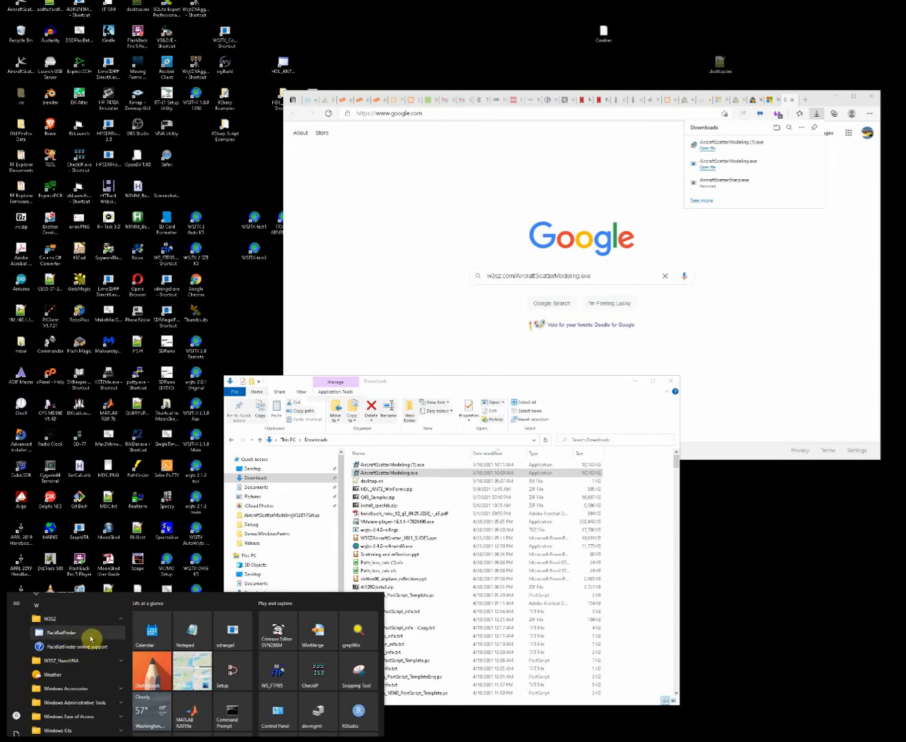
Locate the AircraftScatterModeling folder and its program entry in the installed programs list, then close the list.
scroll(90, 637, "up", 10)
scroll(90, 637, "up", 15)
scroll(88, 637, "up", 15)
scroll(87, 638, "up", 15)
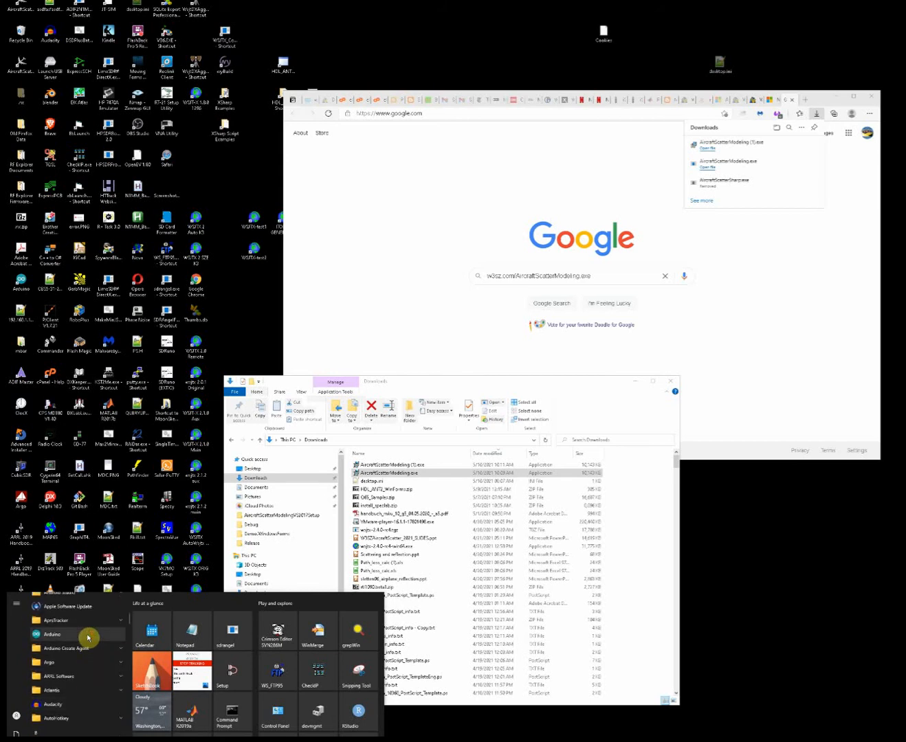
scroll(88, 638, "up", 10)
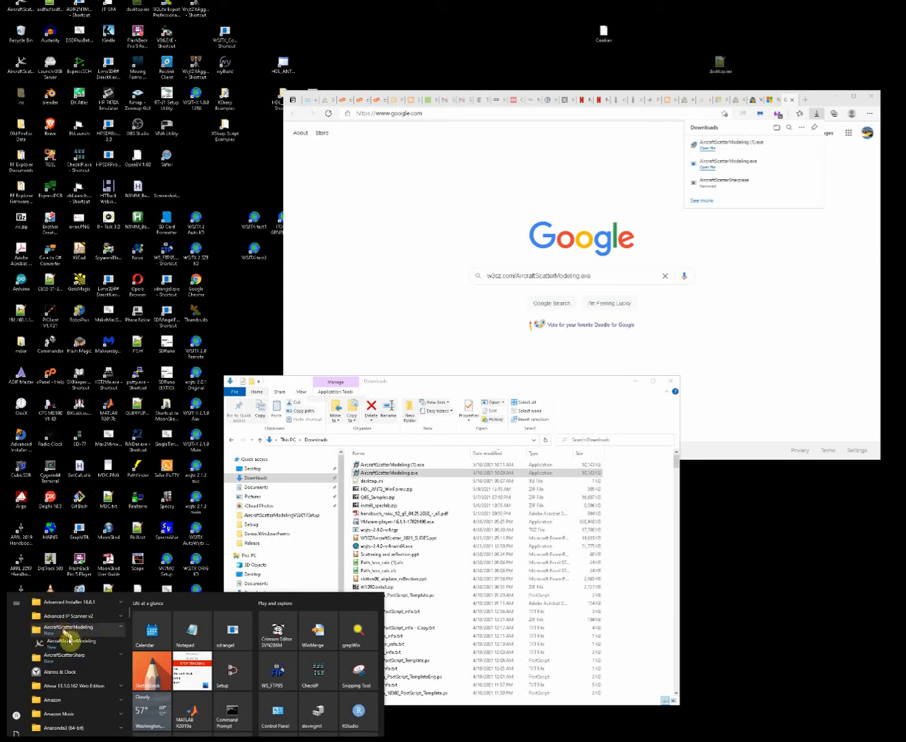
left_click(61, 631)
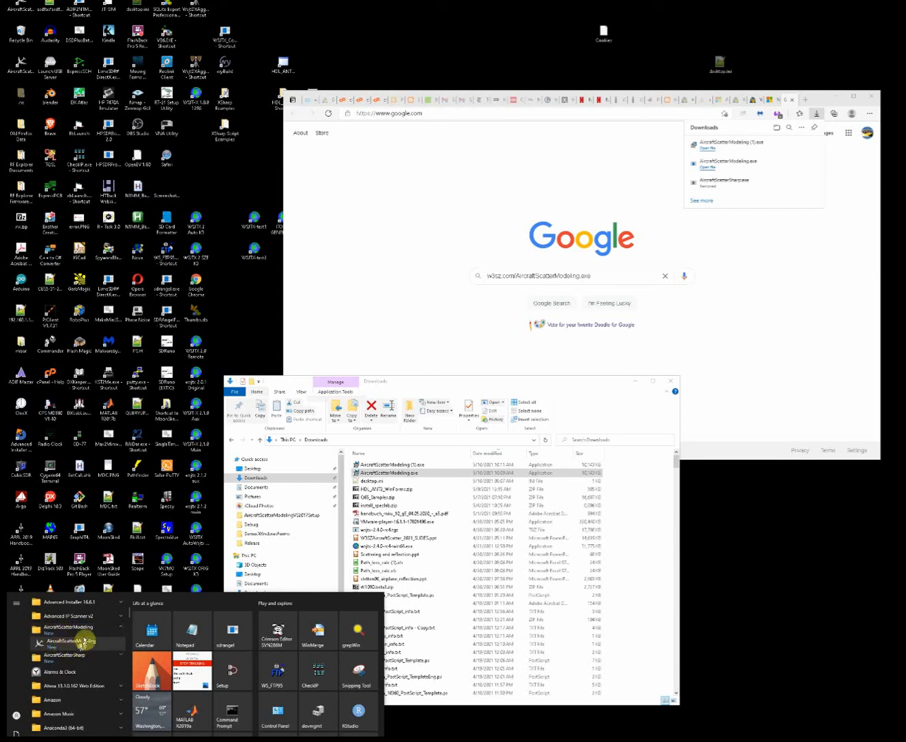
left_click(243, 345)
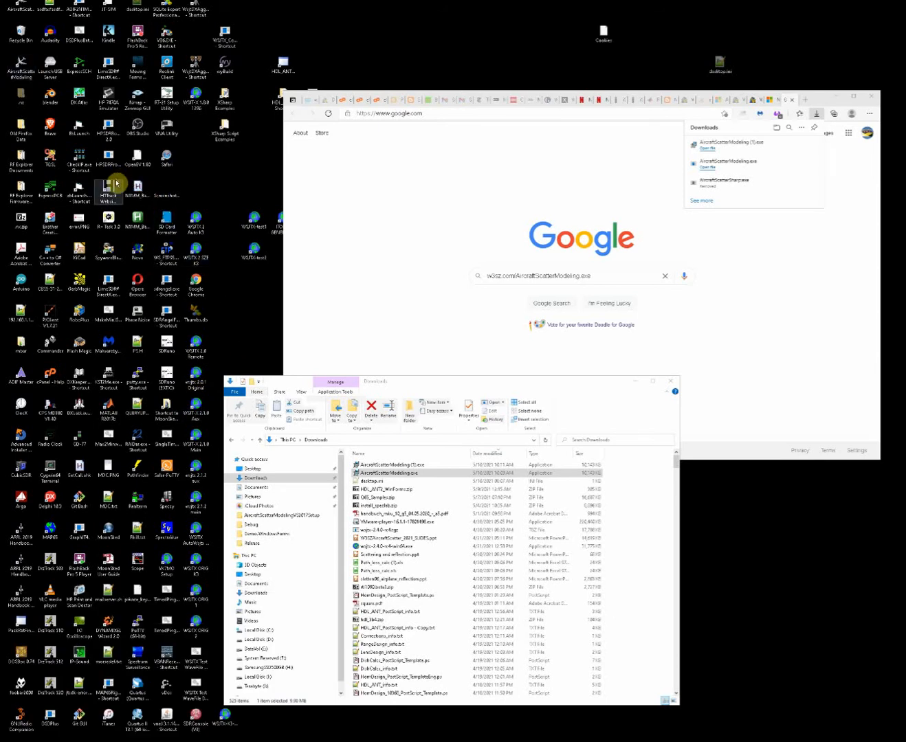
Open AircraftScatterModeling from its desktop shortcut and arrange its window directly above the Downloads window without overlap.
left_click(26, 71)
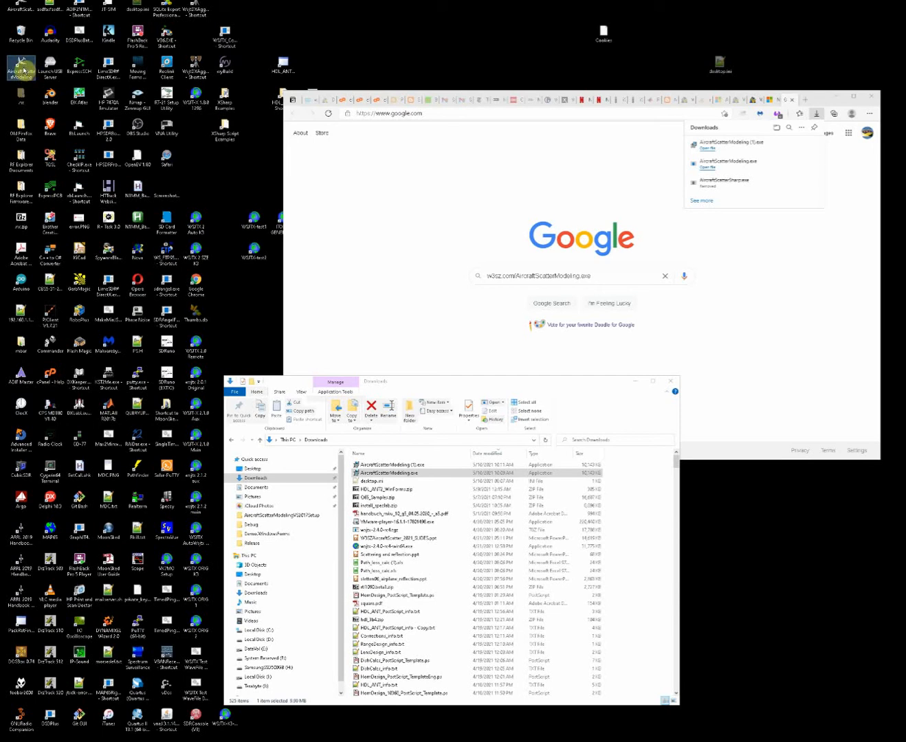
right_click(23, 68)
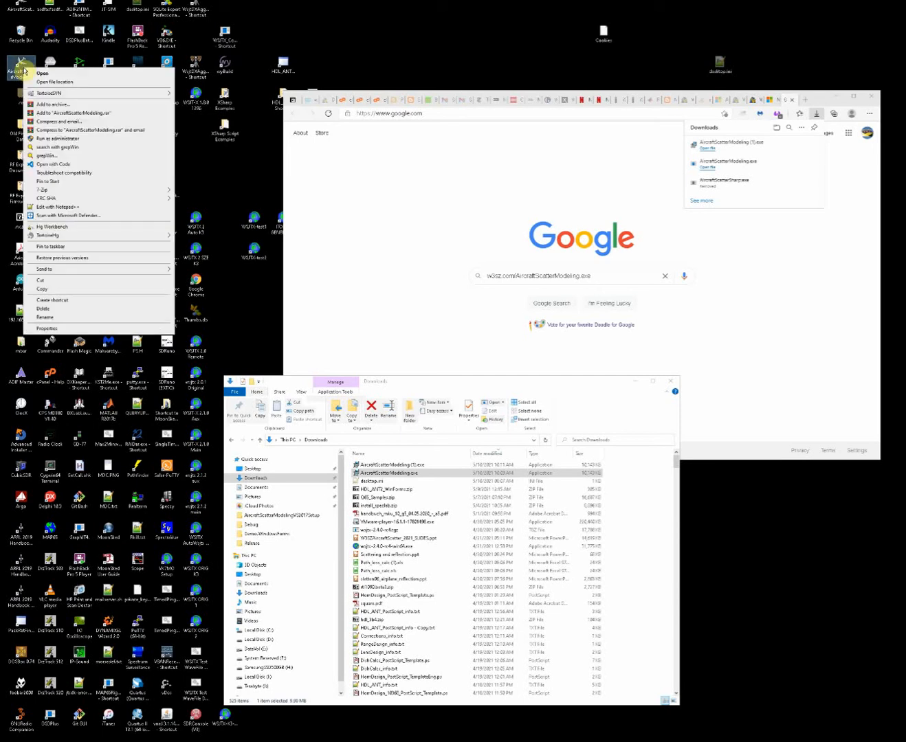
left_click(43, 76)
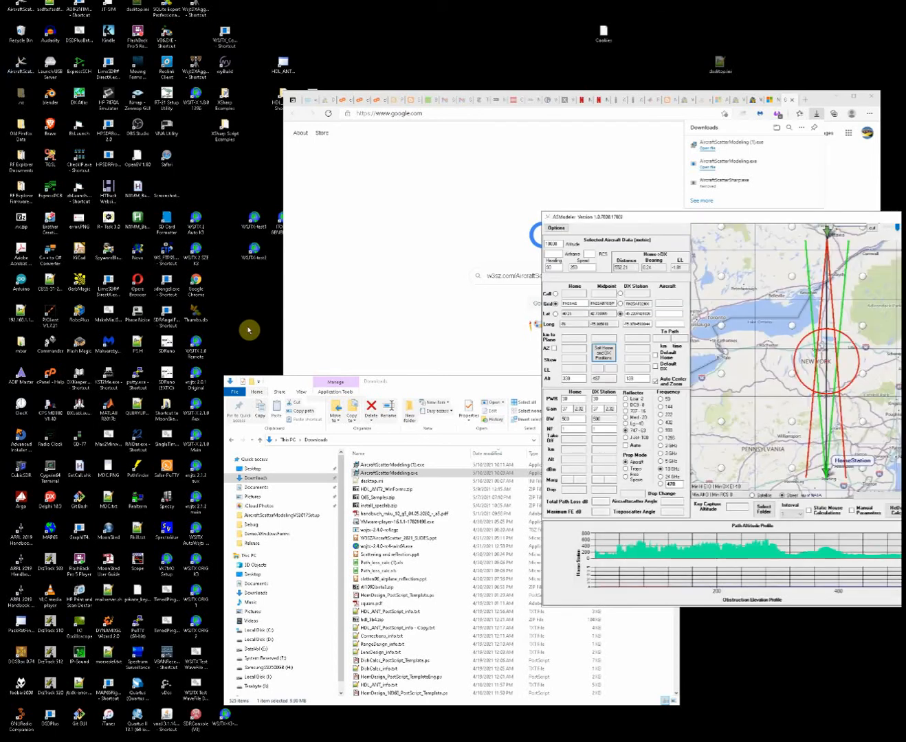
left_click_drag(632, 217, 267, 84)
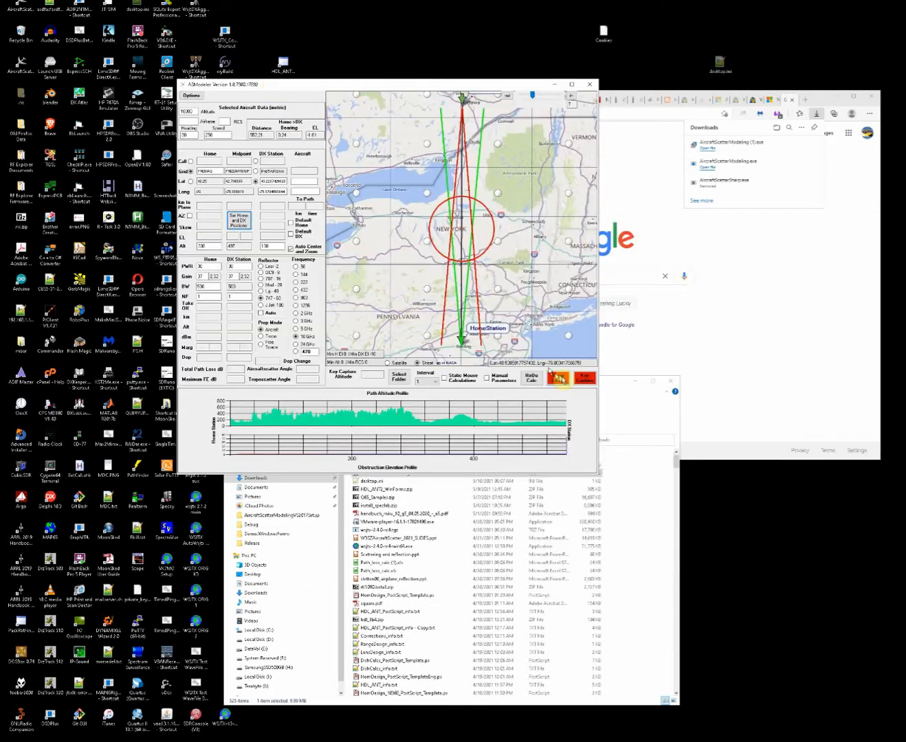
left_click_drag(608, 387, 653, 483)
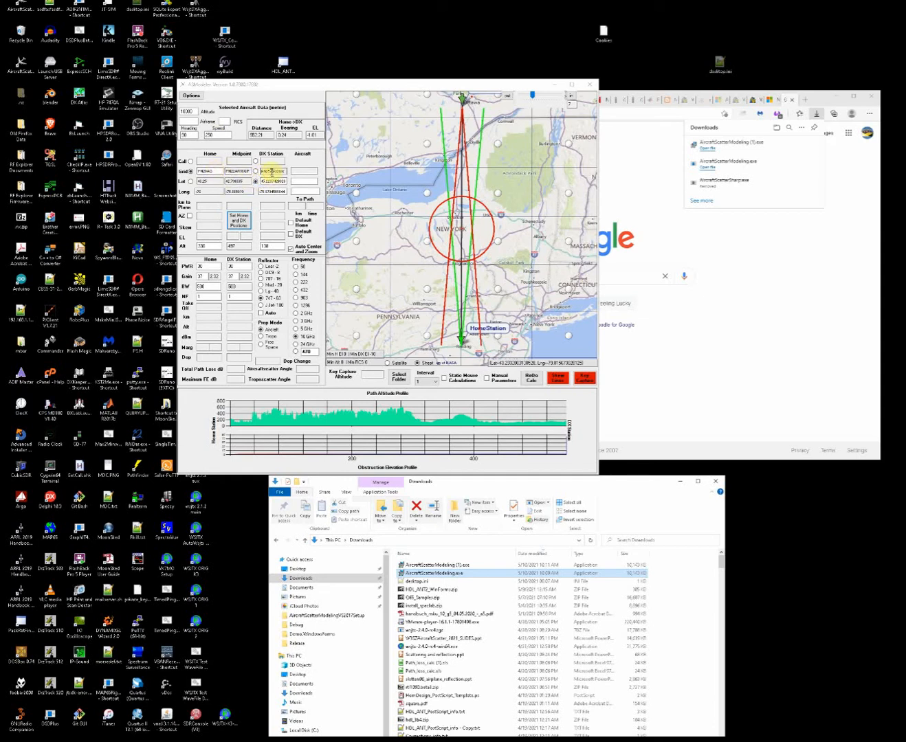
Try to place the DX station on the map north of Peterborough, using latitude and longitude as its position source.
left_click(255, 171)
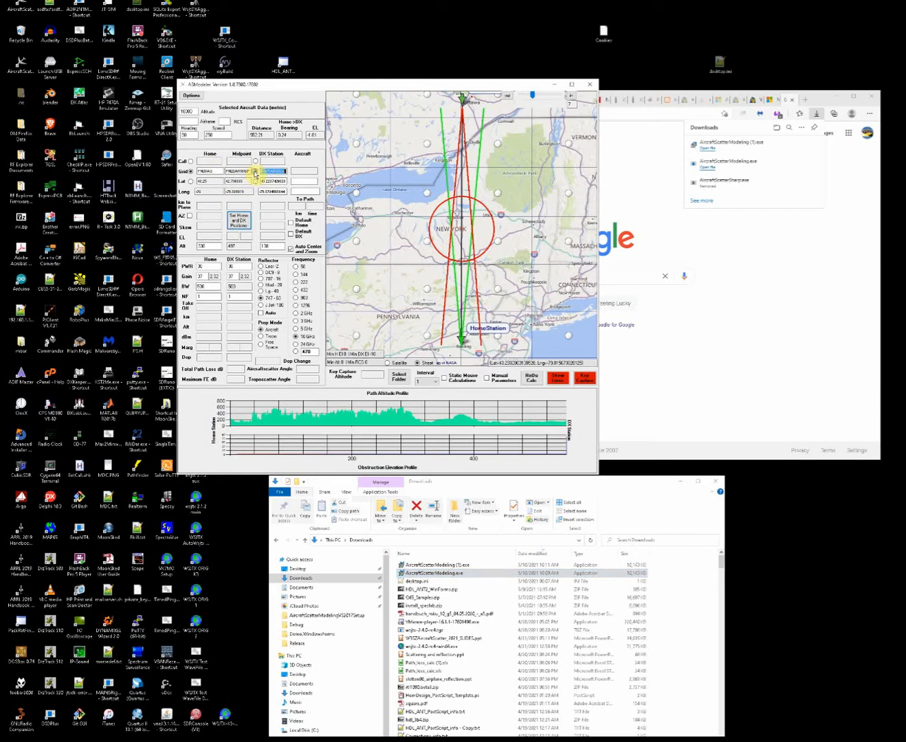
left_click(255, 181)
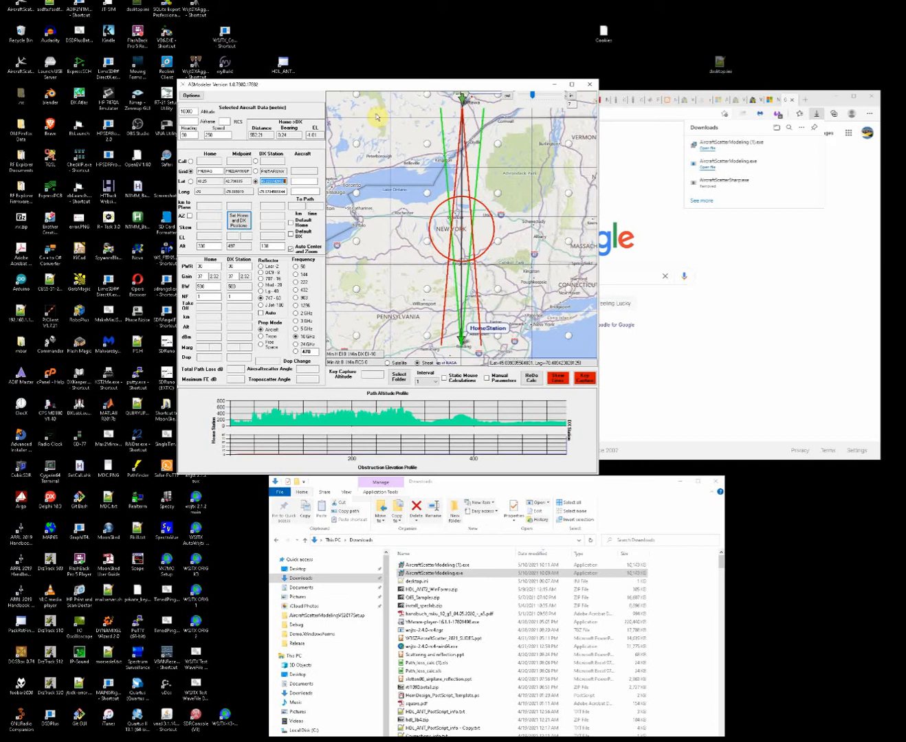
key("d")
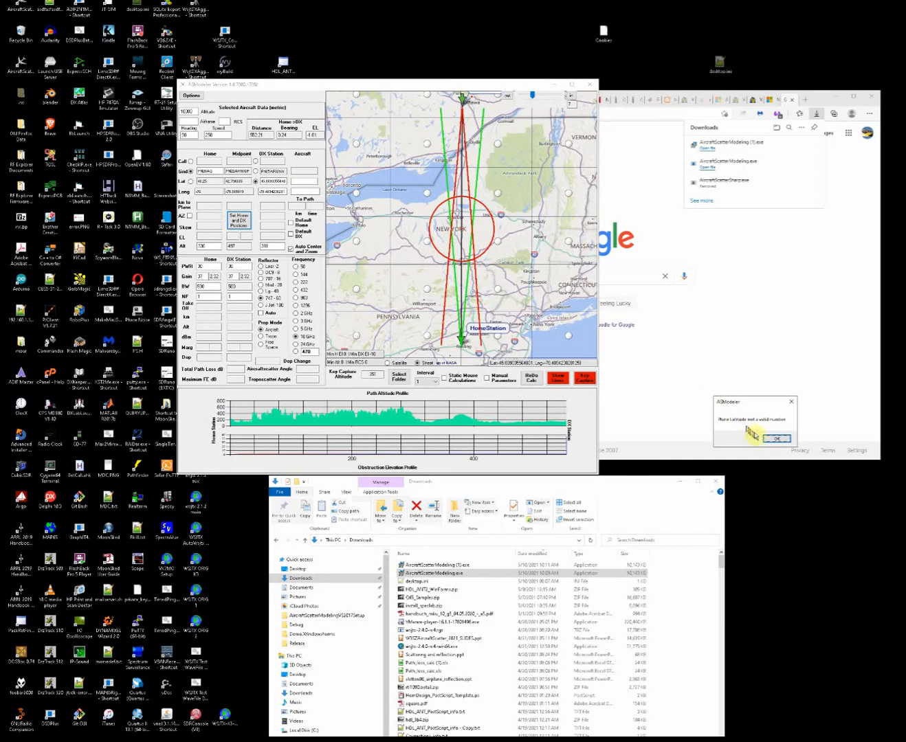
left_click(777, 440)
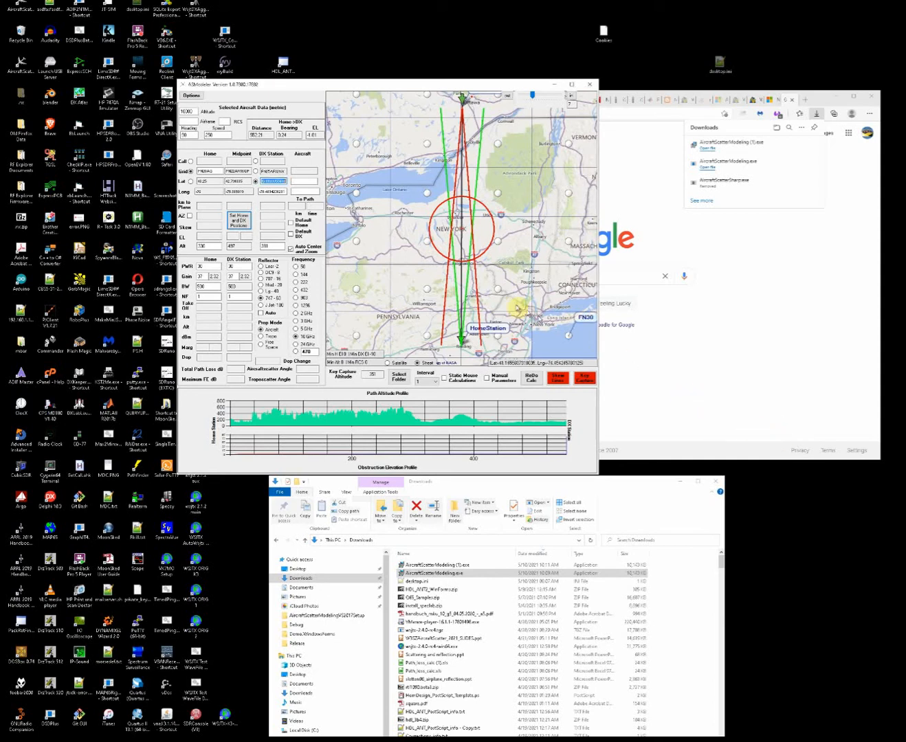
Place the aircraft on the map near Schenectady and relocate the DX station almost due north of the home station.
left_click(388, 231)
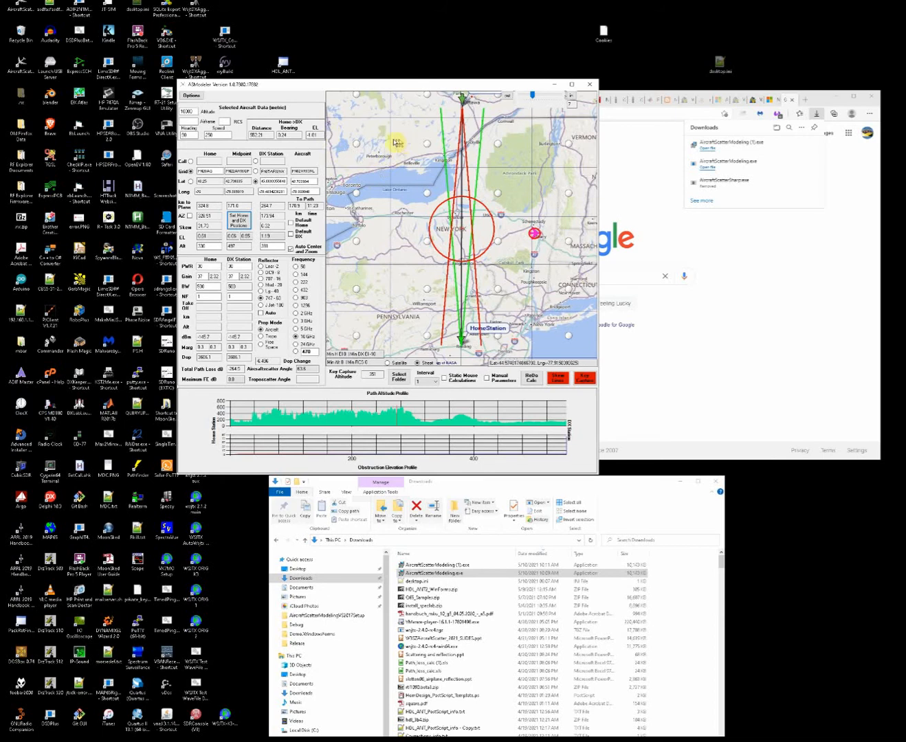
left_click(393, 143)
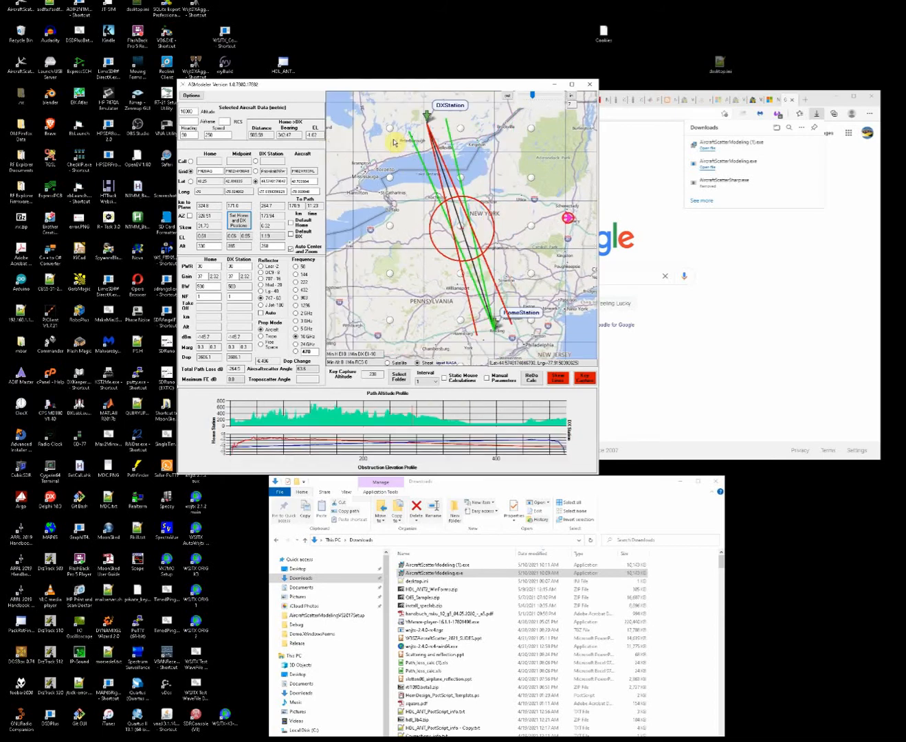
left_click(494, 110)
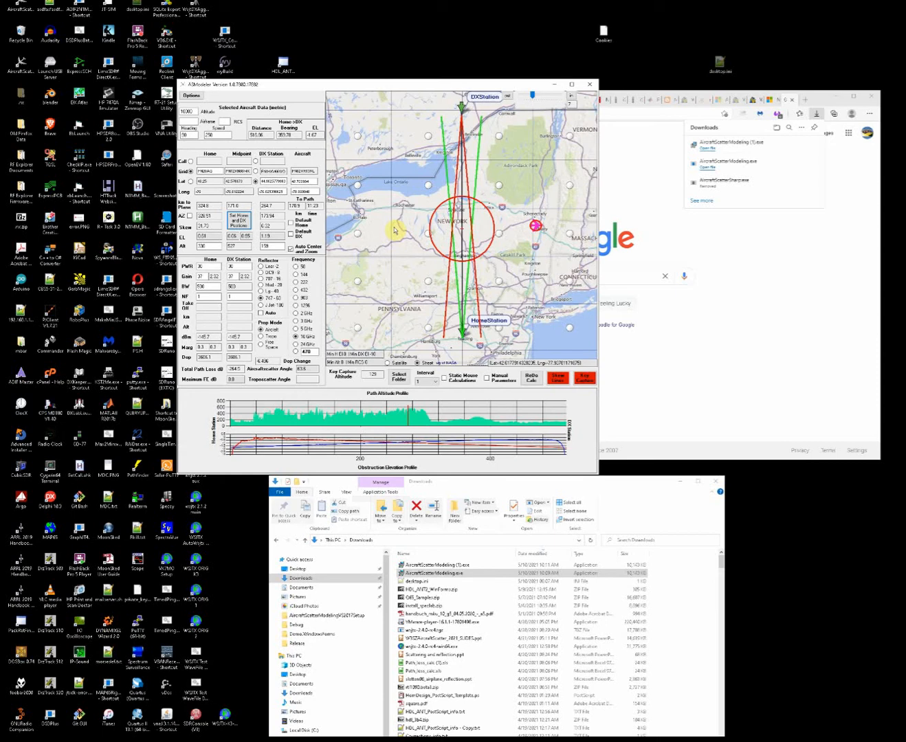
Review the available Interval options for the aircraft model.
left_click(436, 382)
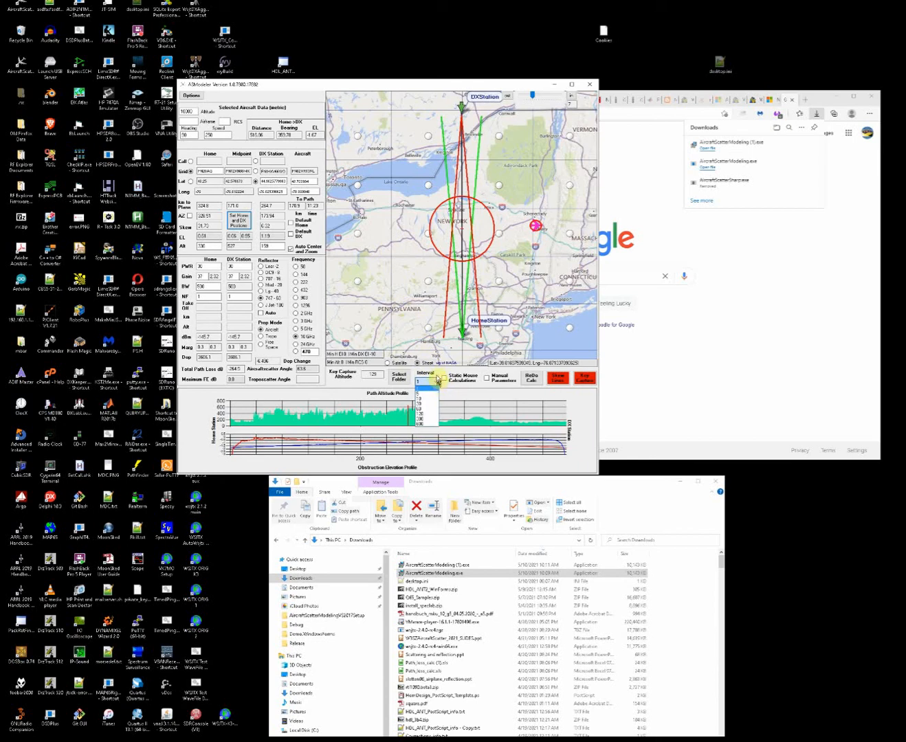
left_click(437, 372)
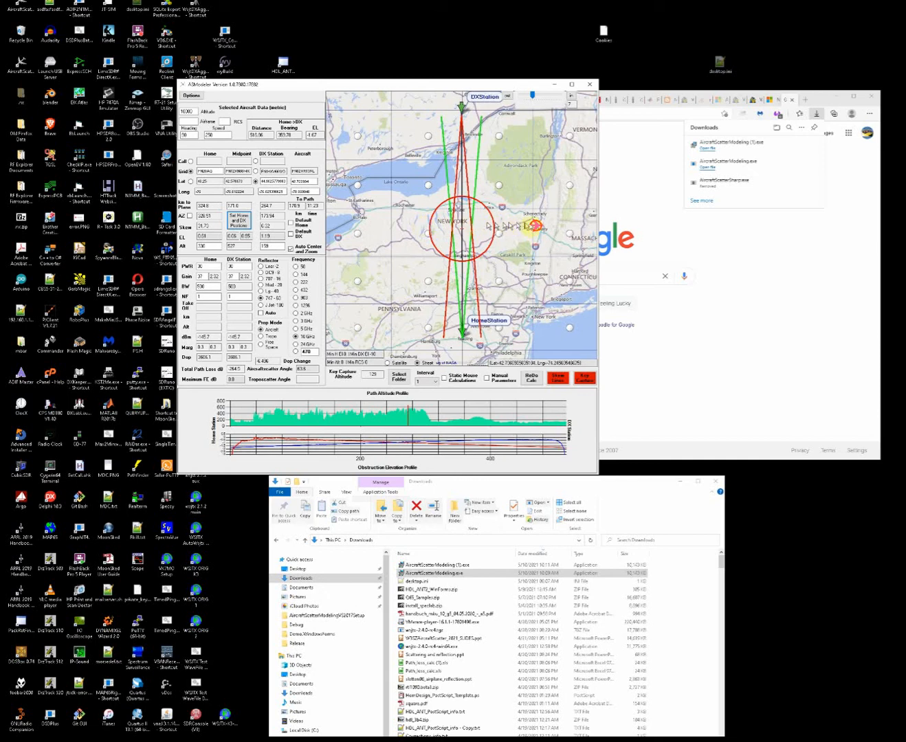
mouse_move(531, 231)
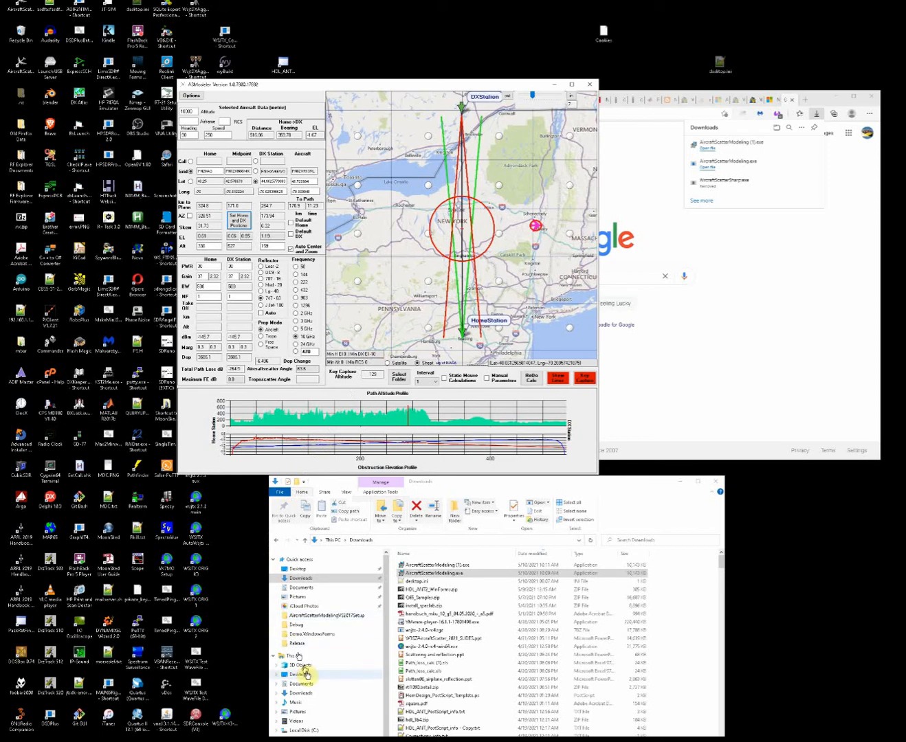
Open C:\AircraftScatterModeling in File Explorer and select that same folder as the modeler's output folder.
left_click(304, 731)
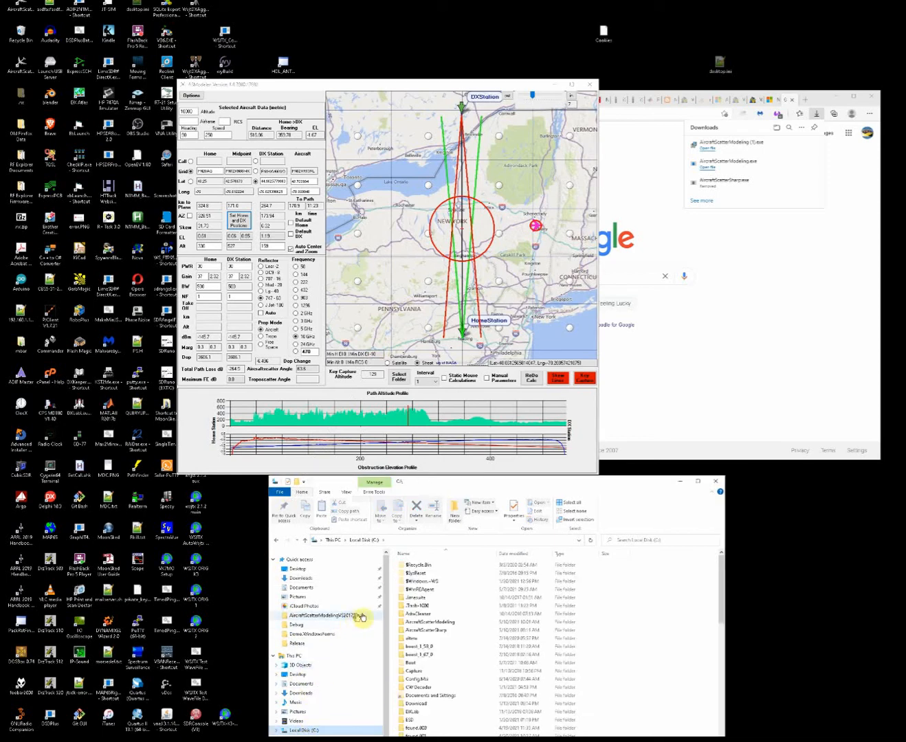
double_click(402, 624)
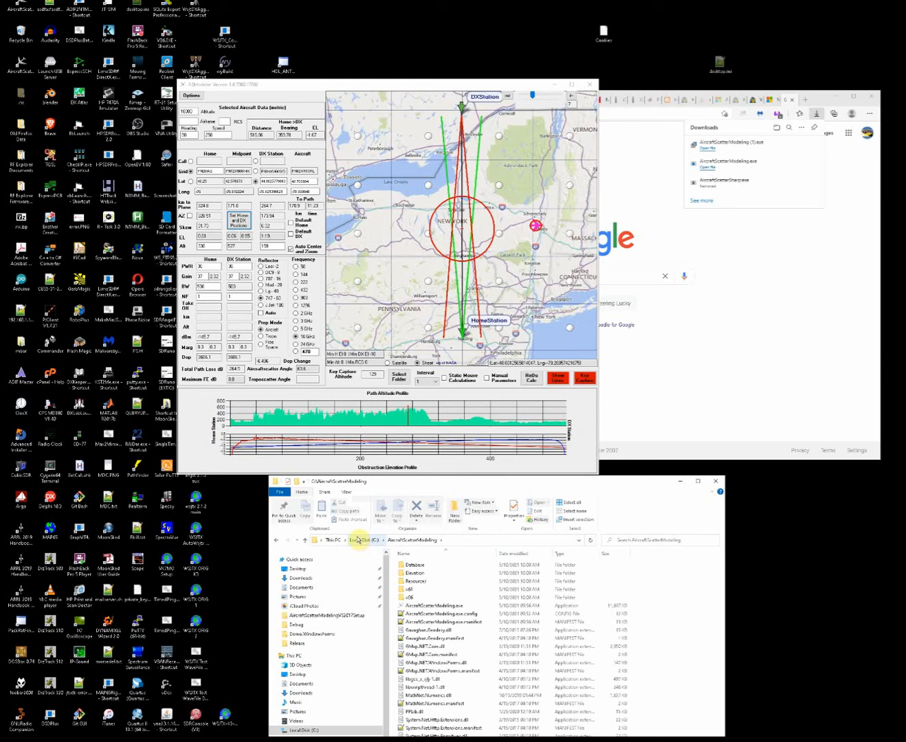
left_click(398, 380)
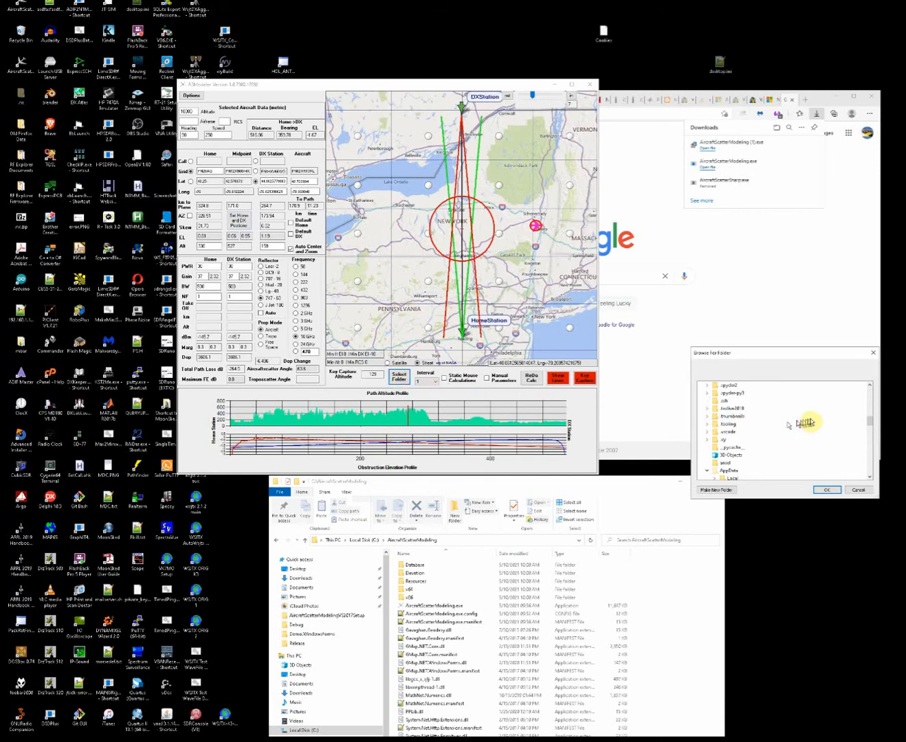
left_click_drag(871, 420, 868, 380)
scroll(783, 429, "down", 10)
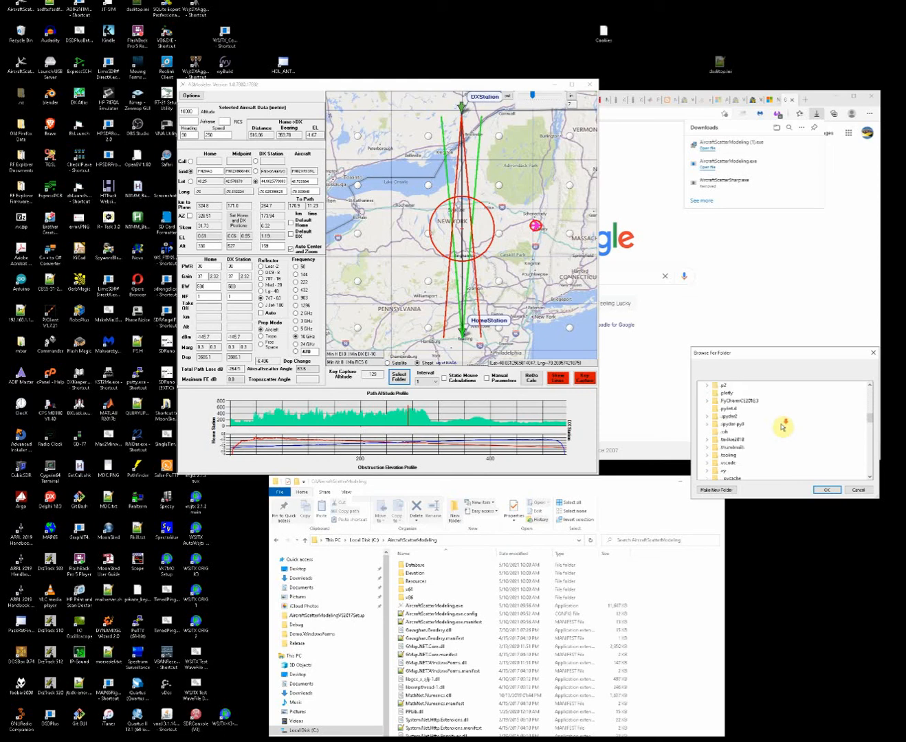
scroll(743, 417, "down", 10)
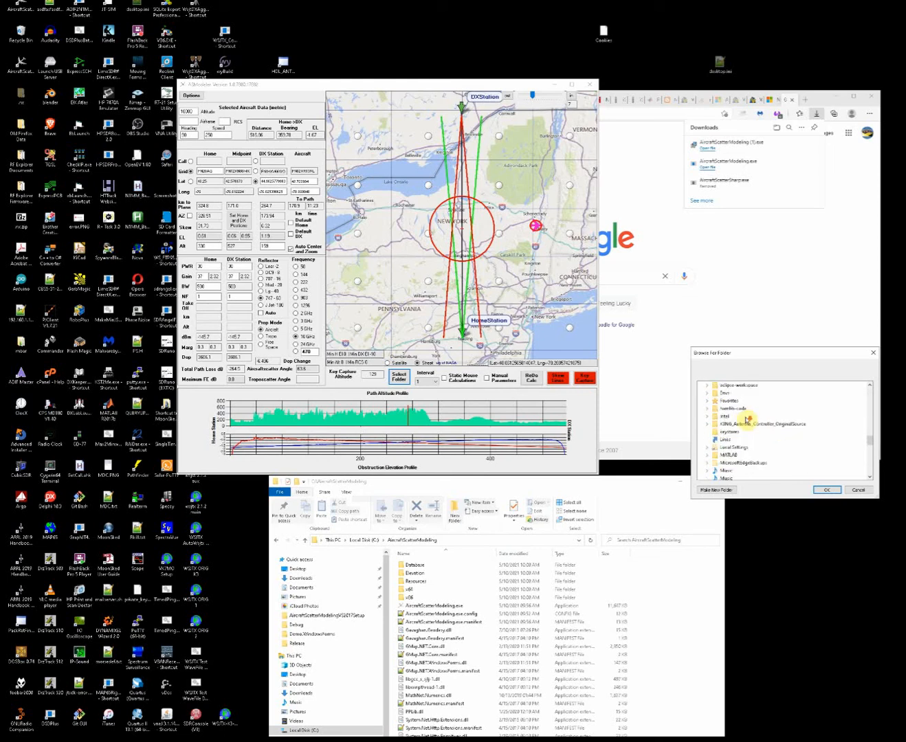
left_click(719, 425)
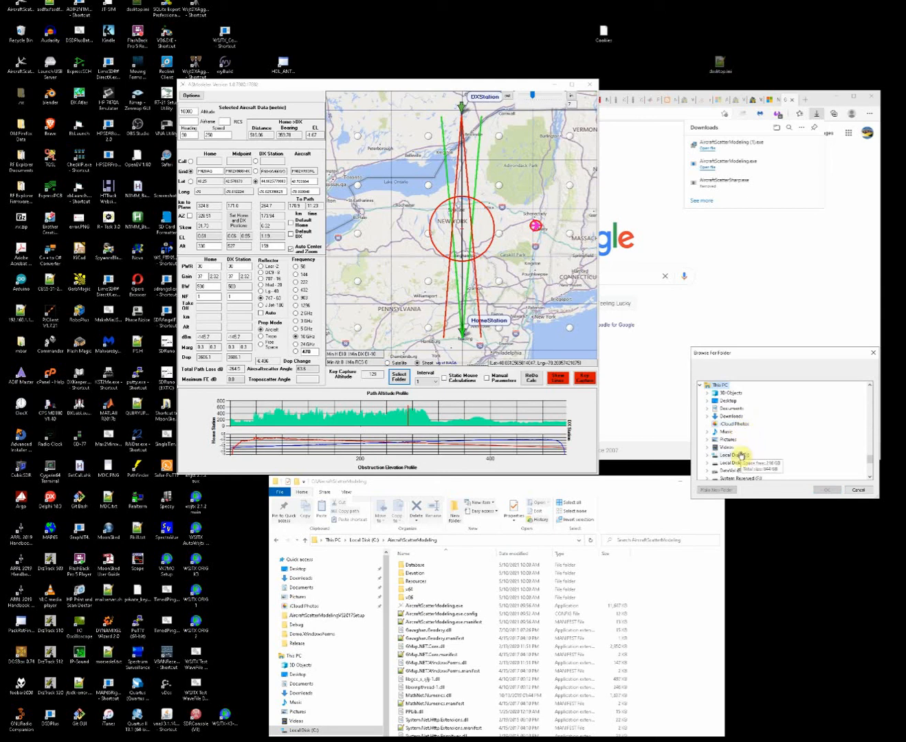
double_click(741, 457)
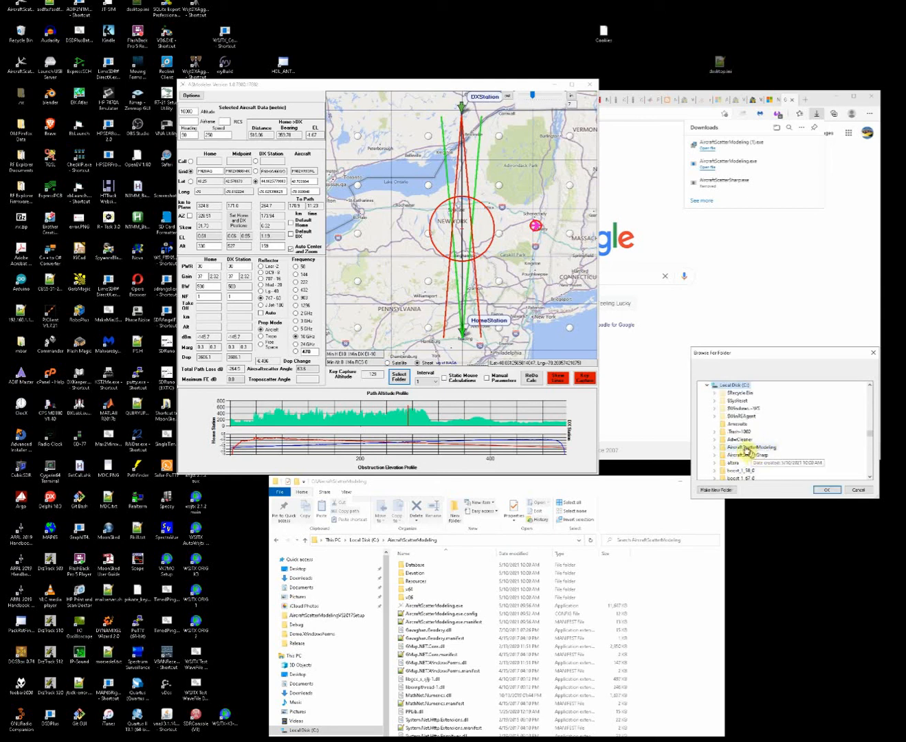
double_click(746, 447)
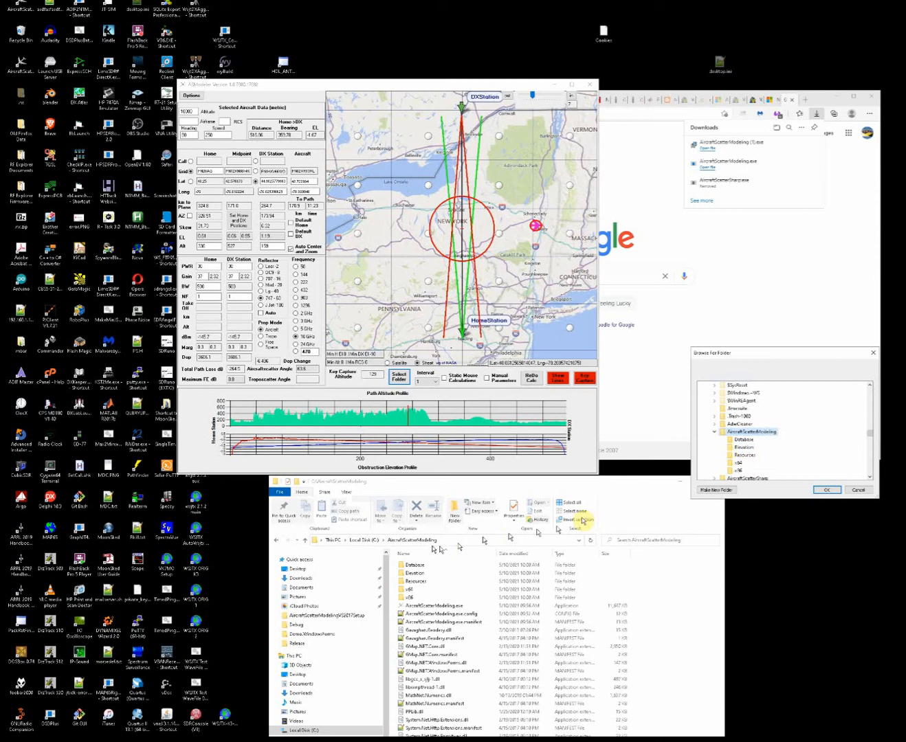
left_click(820, 491)
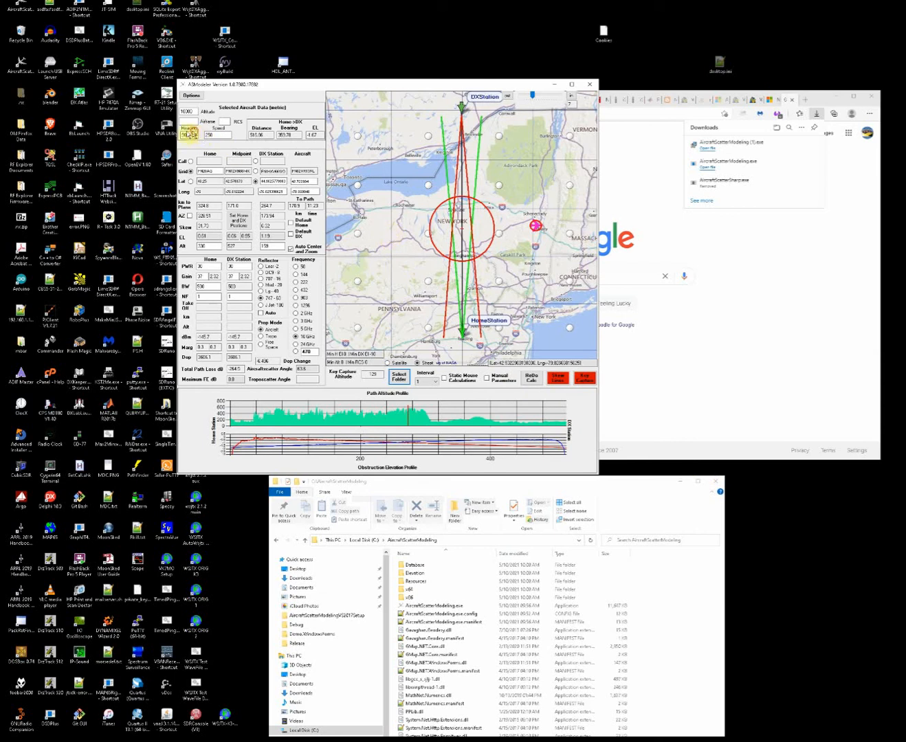
Set the selected aircraft's heading to 45.
left_click_drag(190, 136, 169, 136)
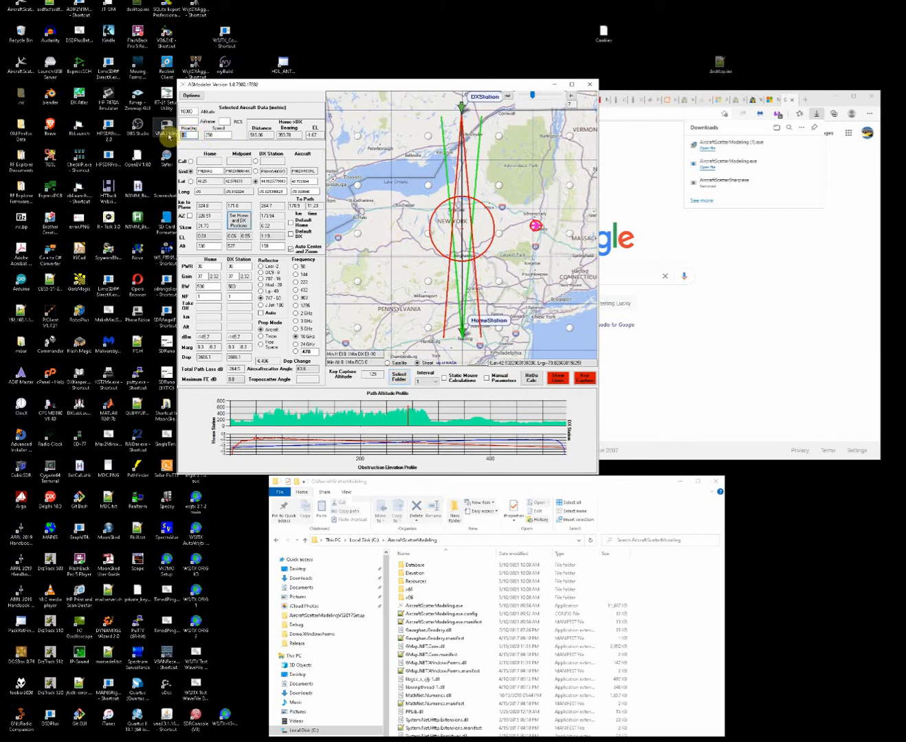
type("45")
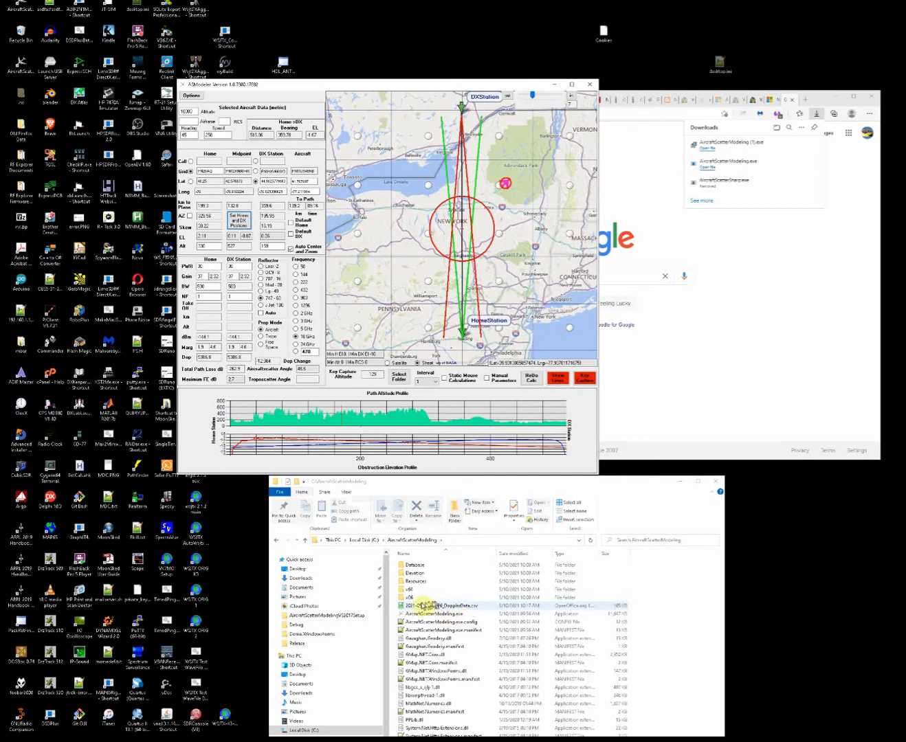
double_click(416, 607)
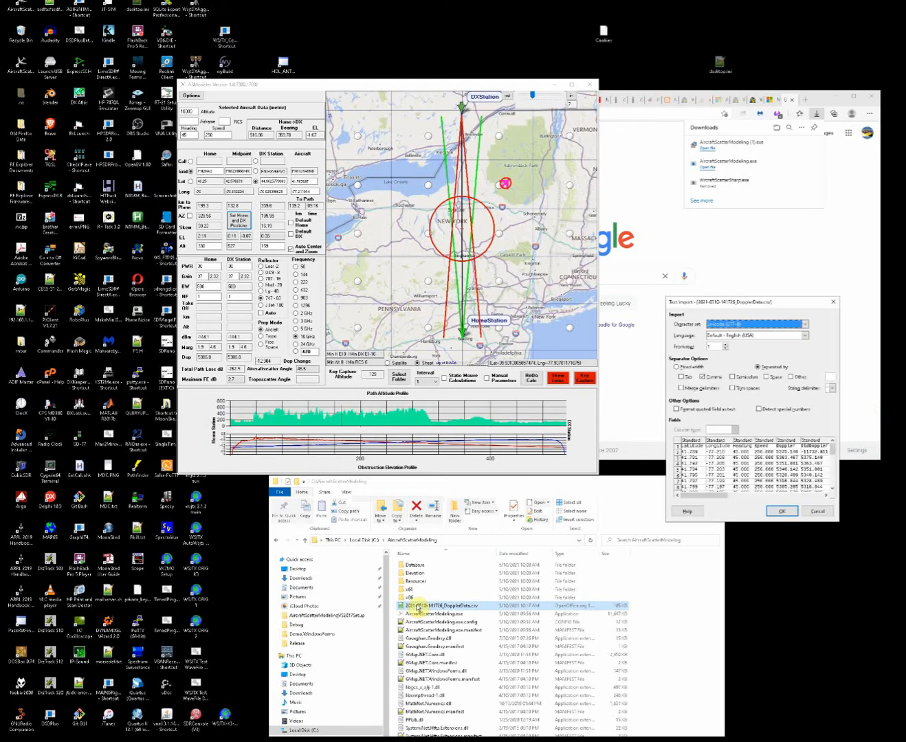
left_click(776, 514)
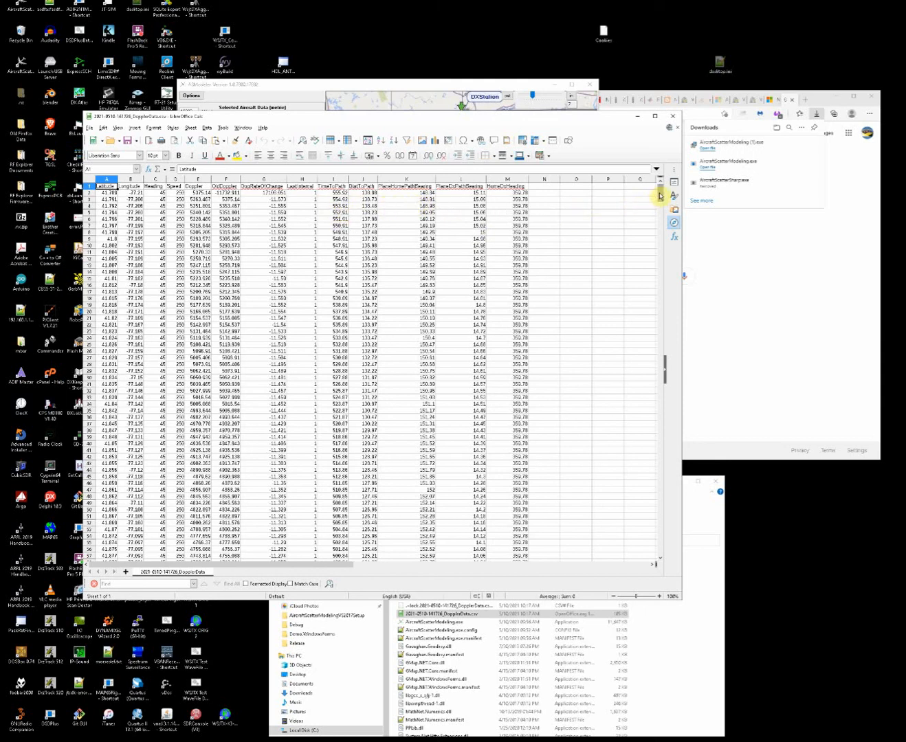
left_click_drag(659, 196, 645, 274)
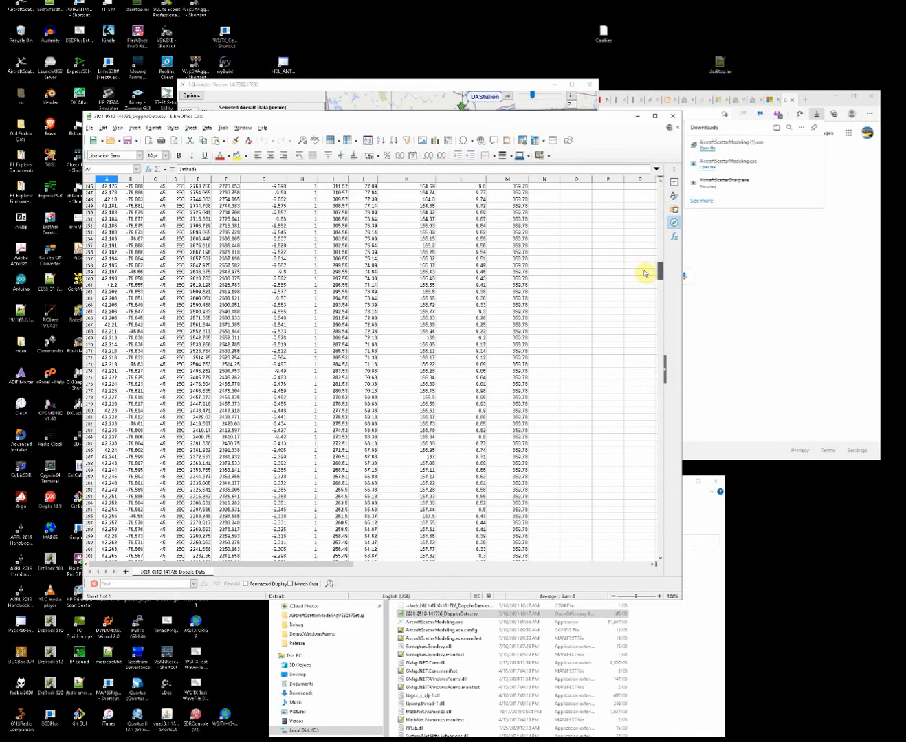
left_click_drag(645, 274, 637, 297)
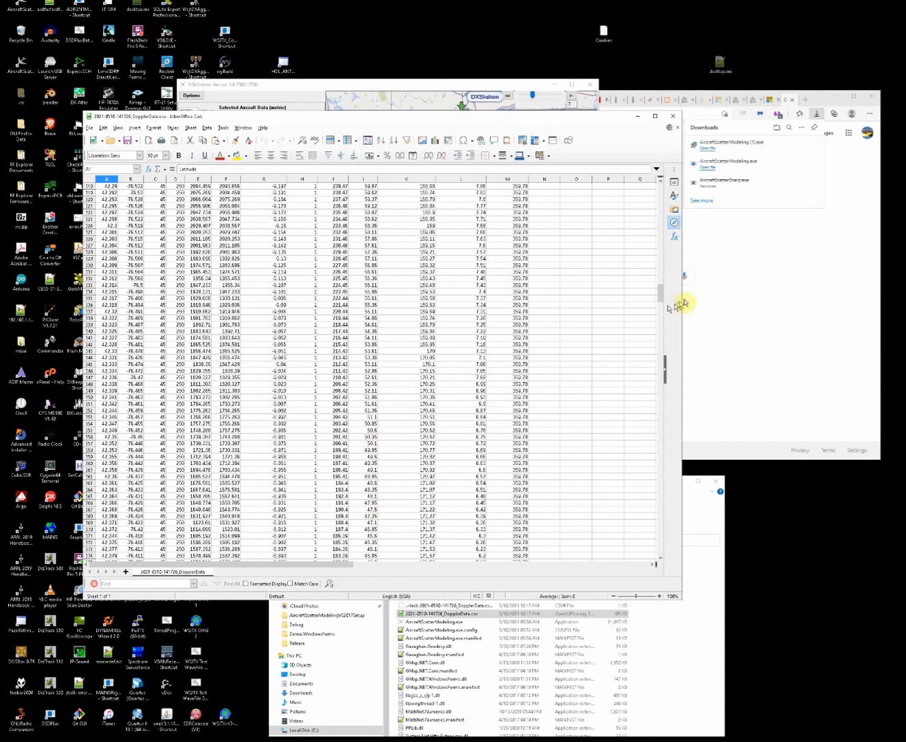
left_click_drag(660, 295, 519, 356)
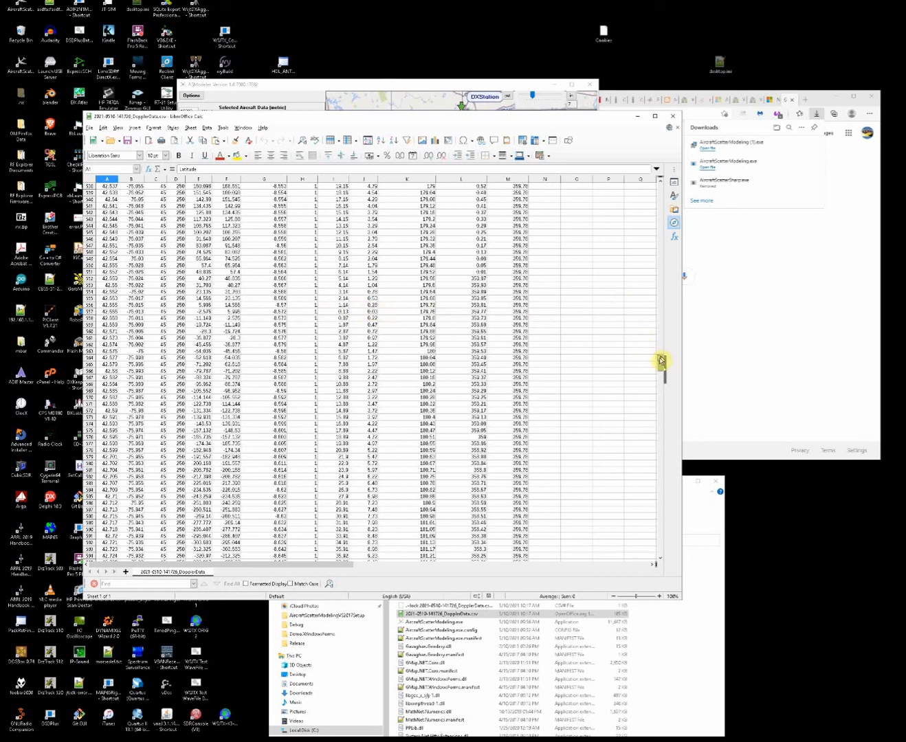
left_click_drag(660, 363, 643, 198)
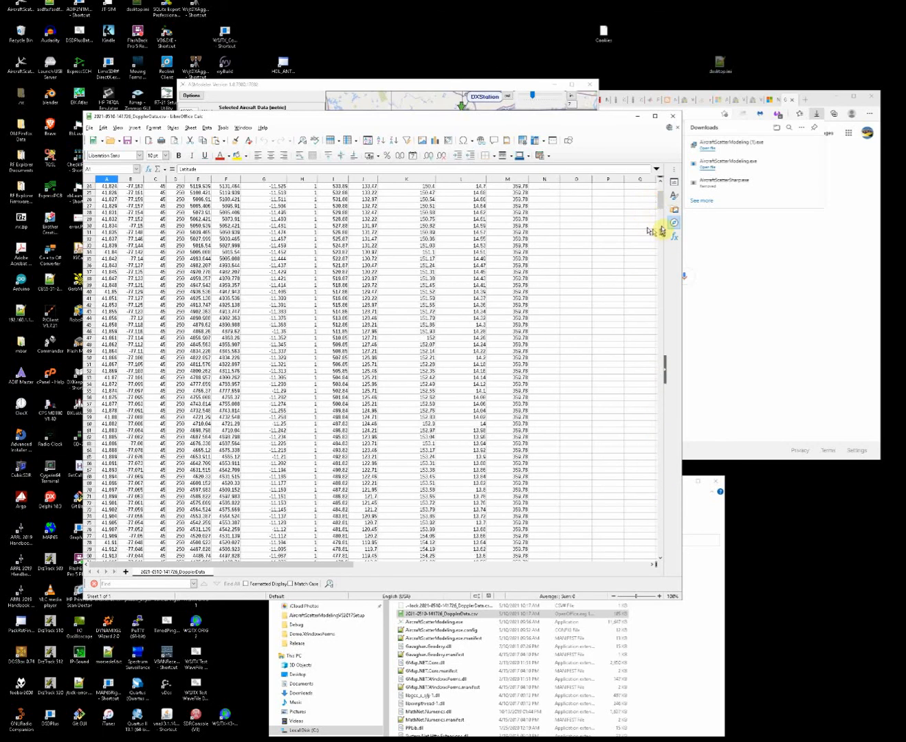
scroll(659, 196, "up", 8)
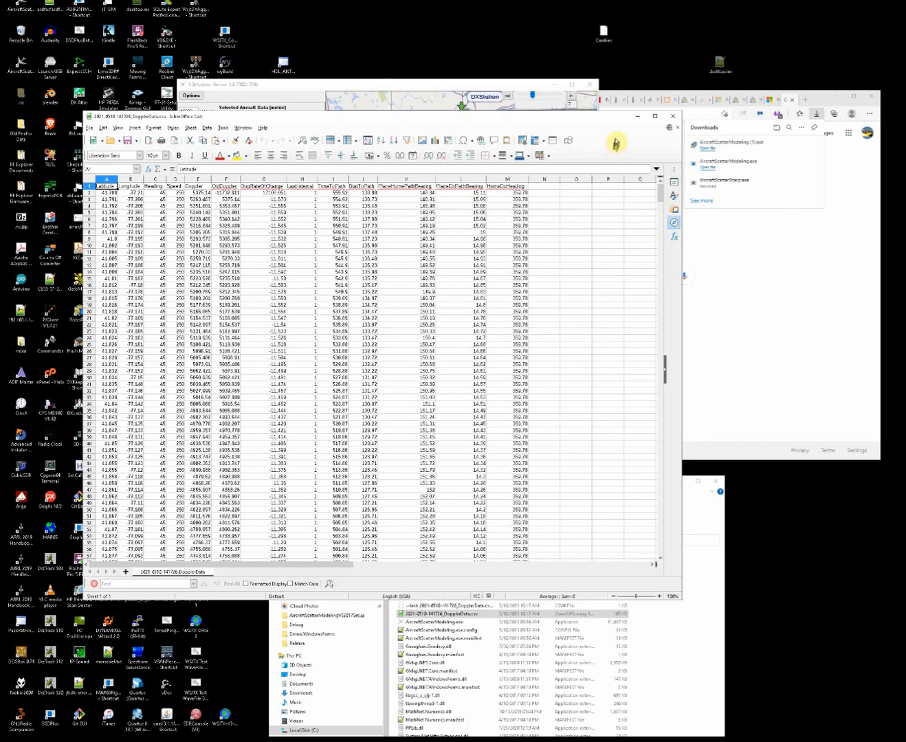
left_click(673, 115)
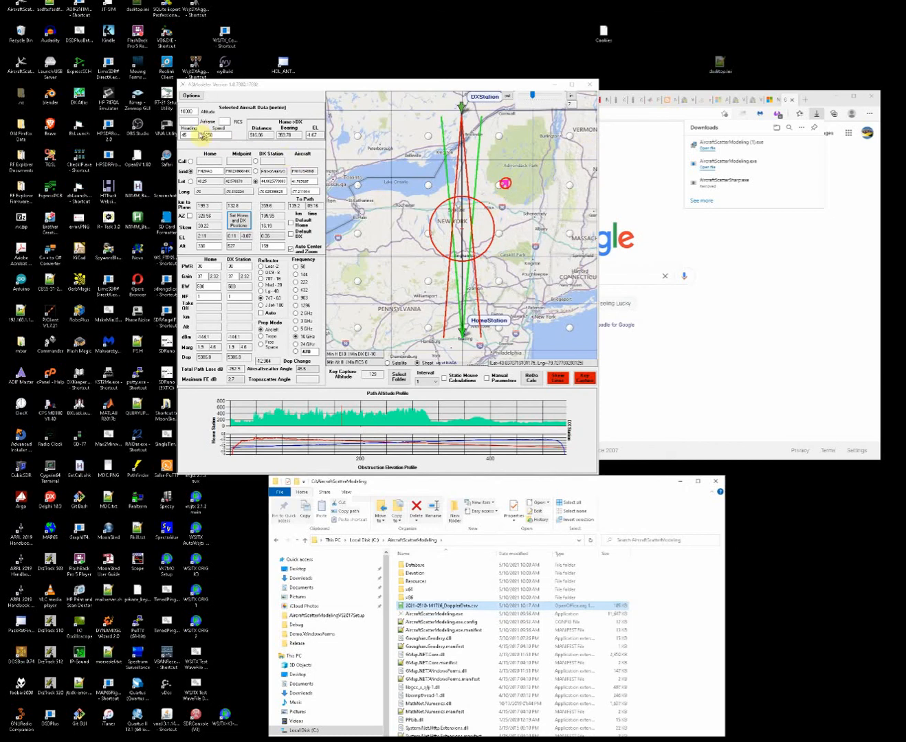
Set the selected aircraft's heading to 120.
double_click(196, 134)
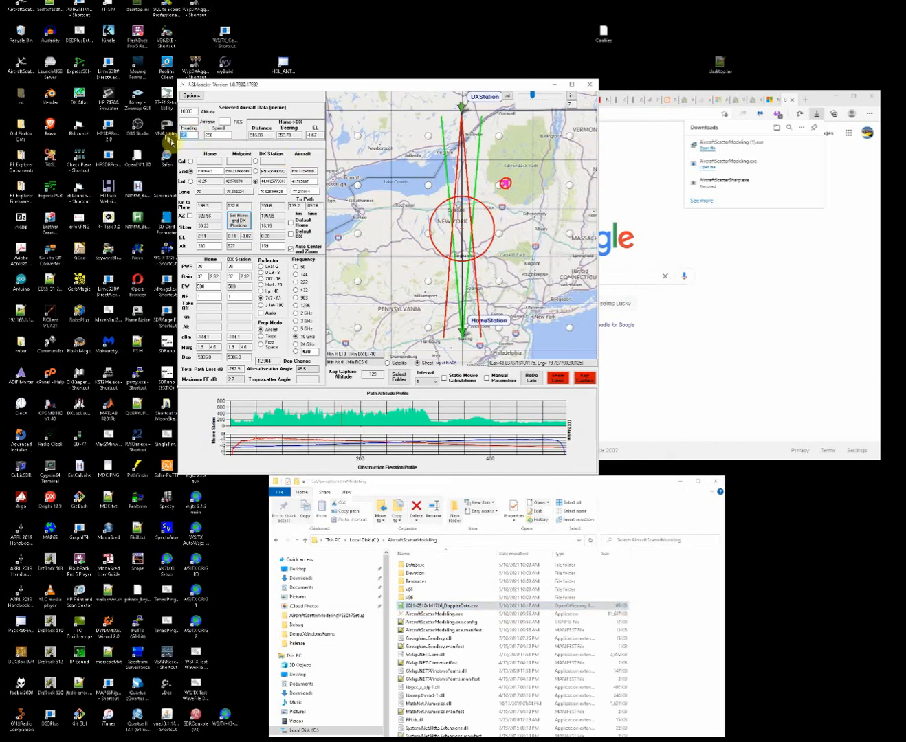
type("2")
key("Return")
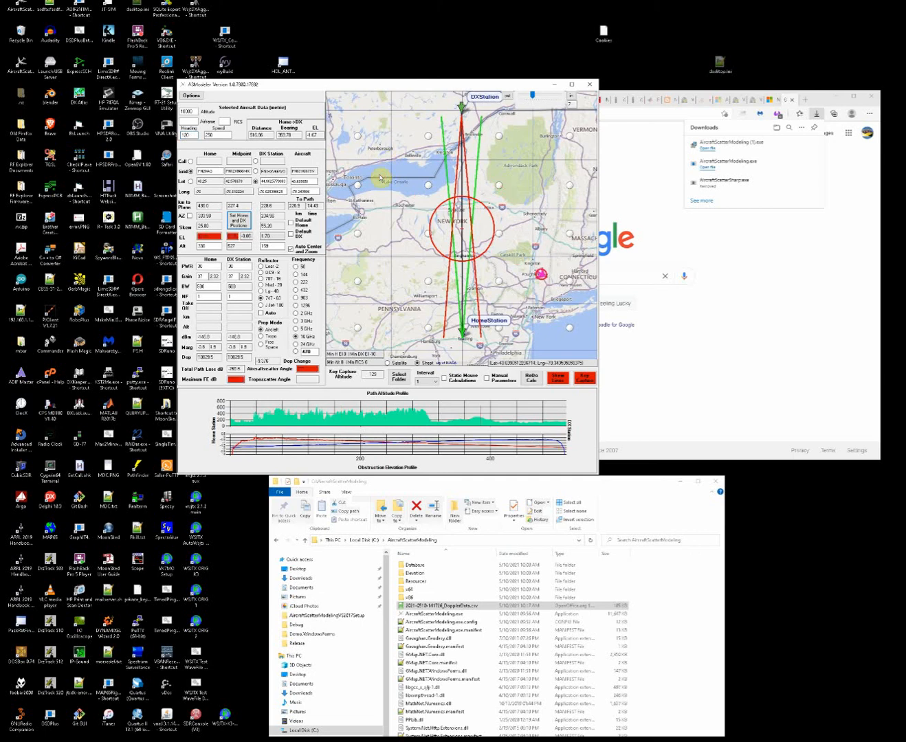